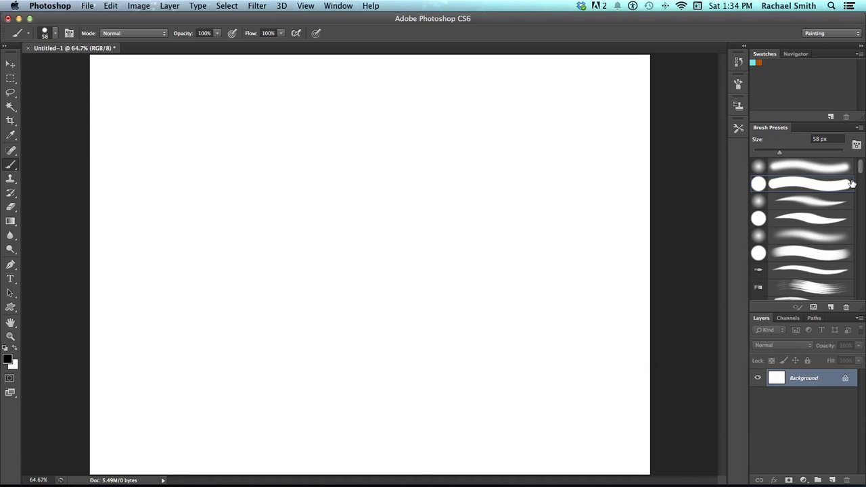
# Set the round brush size to 62 px
pyautogui.scroll(-1, 860, 167)
pyautogui.scroll(1, 855, 166)
pyautogui.click(830, 138)
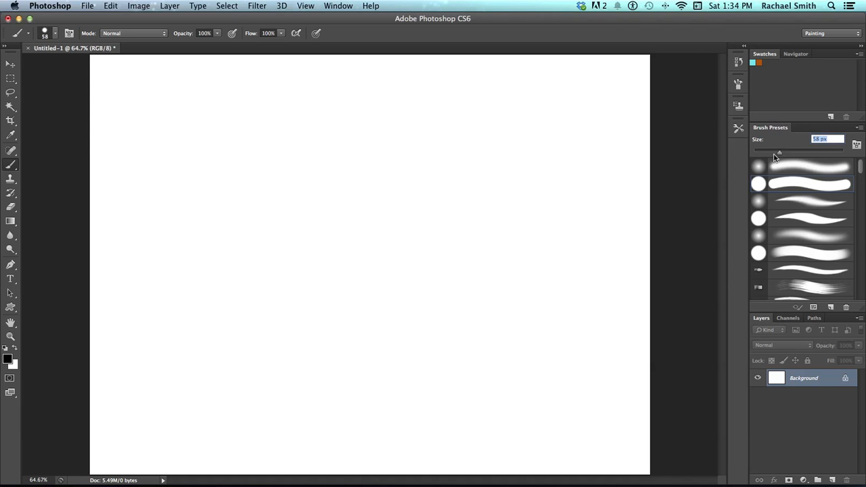
pyautogui.moveTo(779, 153); pyautogui.dragTo(781, 155)
# Create a new layer and paint a curving black stroke across it
pyautogui.click(832, 479)
pyautogui.moveTo(217, 215)
pyautogui.mouseDown()
pyautogui.moveTo(297, 219)
pyautogui.moveTo(385, 247)
pyautogui.moveTo(456, 250)
pyautogui.moveTo(465, 197)
pyautogui.moveTo(416, 144)
pyautogui.moveTo(295, 151)
pyautogui.moveTo(216, 139)
pyautogui.mouseUp()
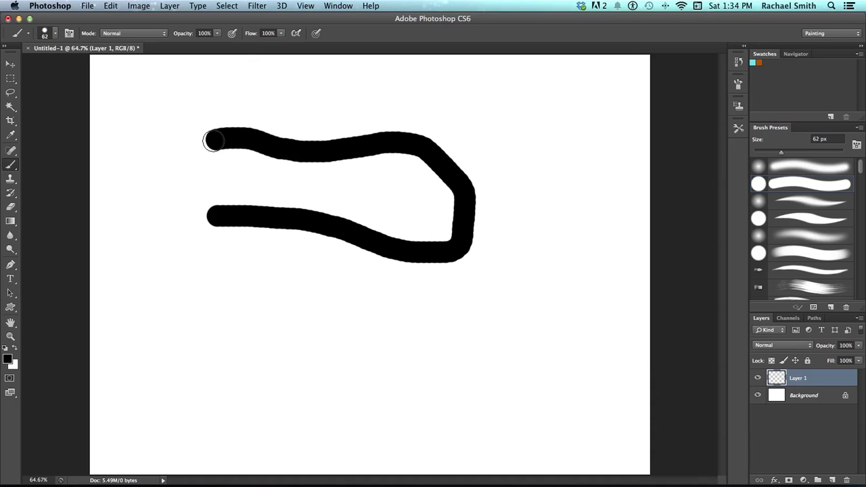
# Zoom in to inspect the edges of the brush stroke, then zoom back out to 100%
pyautogui.press('z')
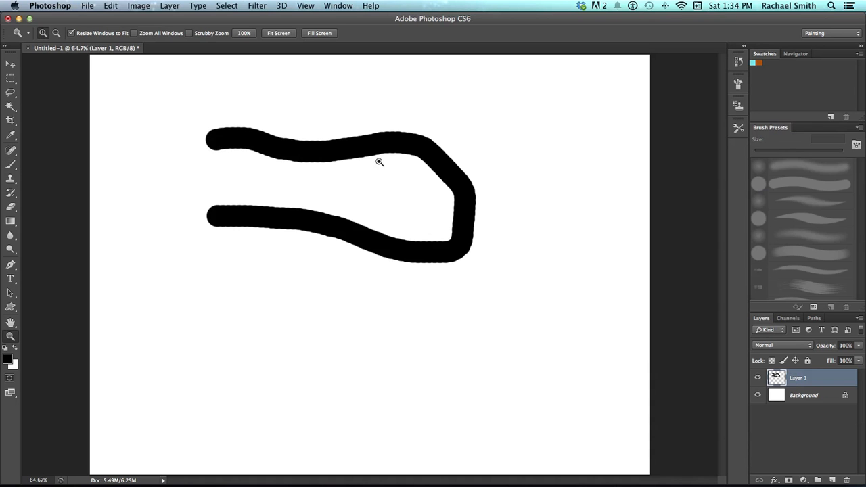
pyautogui.click(399, 163)
pyautogui.click(399, 164)
pyautogui.click(399, 163)
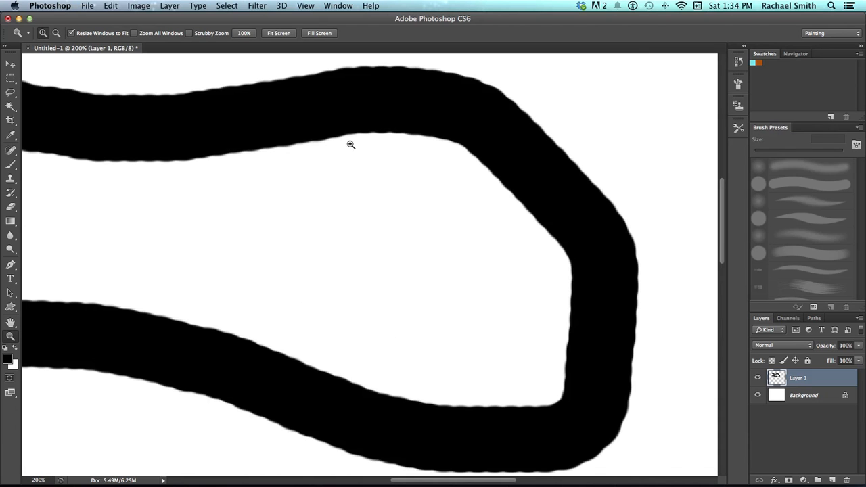
pyautogui.press('alt')
pyautogui.keyDown('alt'); pyautogui.click(243, 310); pyautogui.keyUp('alt')
pyautogui.moveTo(228, 305); pyautogui.dragTo(303, 300)
# Clear all content from Layer 1 and deselect
pyautogui.press('v')
pyautogui.press('super+a')
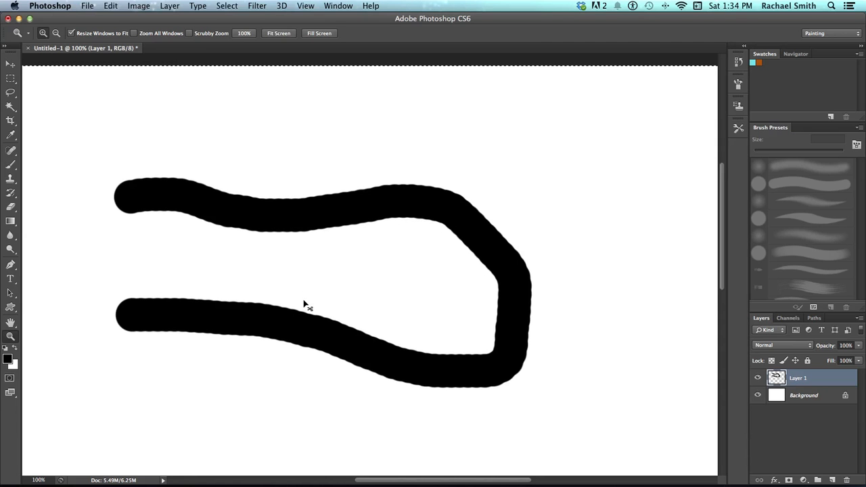
pyautogui.press('super+x')
pyautogui.press('super+d')
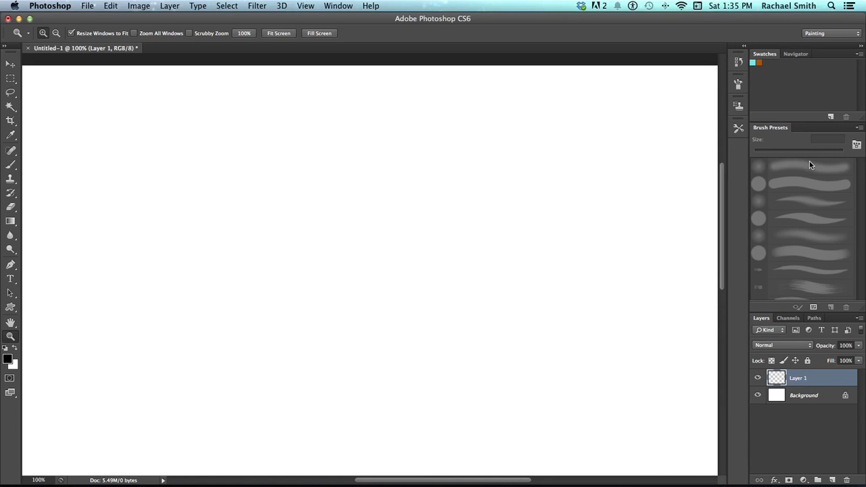
# Switch to the Brush tool and open the Brush settings panel
pyautogui.press('b')
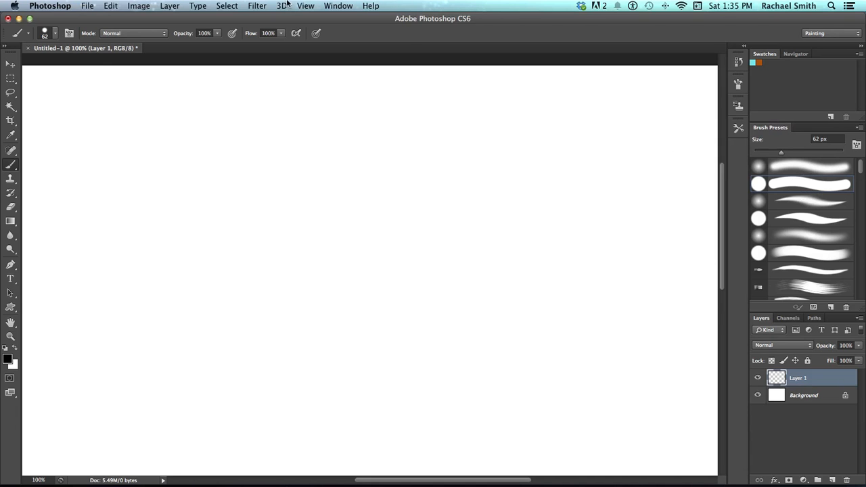
pyautogui.click(328, 5)
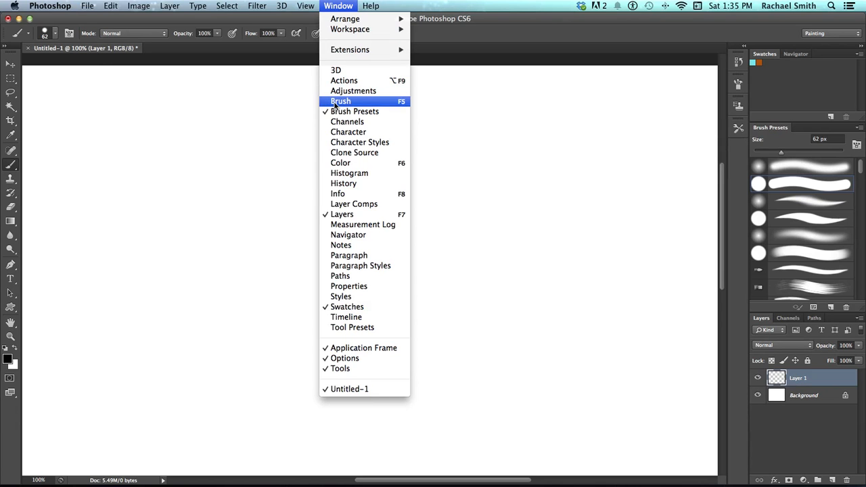
pyautogui.click(335, 7)
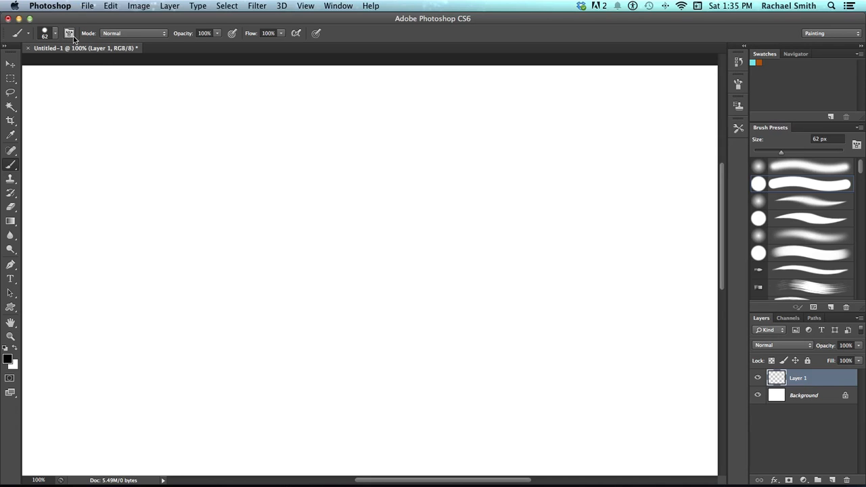
pyautogui.click(739, 85)
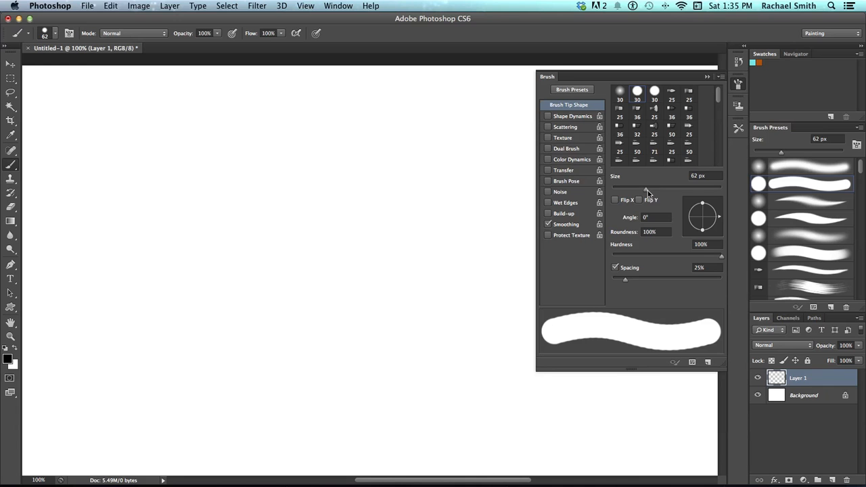
# Set the brush size to 75 px and the spacing to 159%
pyautogui.moveTo(648, 188); pyautogui.dragTo(653, 189)
pyautogui.moveTo(626, 281); pyautogui.dragTo(673, 289)
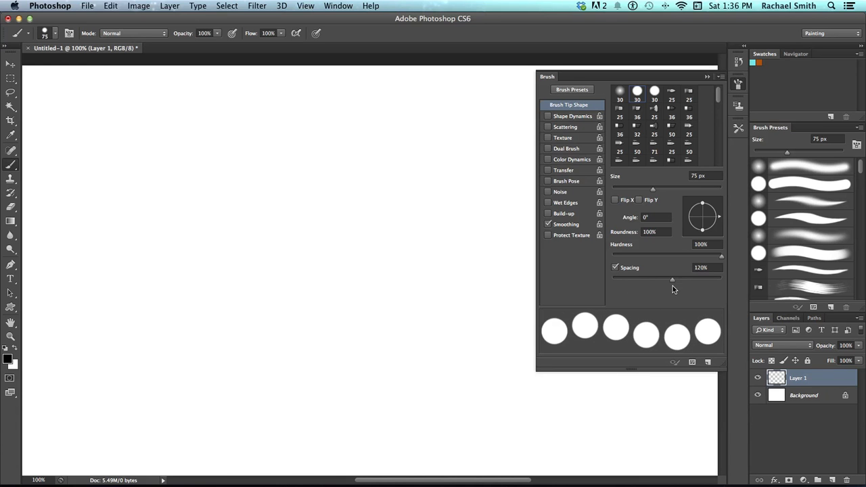
pyautogui.moveTo(673, 286)
pyautogui.mouseDown()
pyautogui.moveTo(625, 287)
pyautogui.moveTo(683, 284)
pyautogui.mouseUp()
# Paint a test stroke of spaced dots and undo it
pyautogui.moveTo(103, 169)
pyautogui.mouseDown()
pyautogui.moveTo(182, 185)
pyautogui.moveTo(222, 251)
pyautogui.moveTo(228, 327)
pyautogui.moveTo(276, 406)
pyautogui.moveTo(402, 423)
pyautogui.moveTo(447, 316)
pyautogui.moveTo(423, 242)
pyautogui.moveTo(239, 172)
pyautogui.moveTo(241, 139)
pyautogui.moveTo(305, 117)
pyautogui.moveTo(424, 147)
pyautogui.mouseUp()
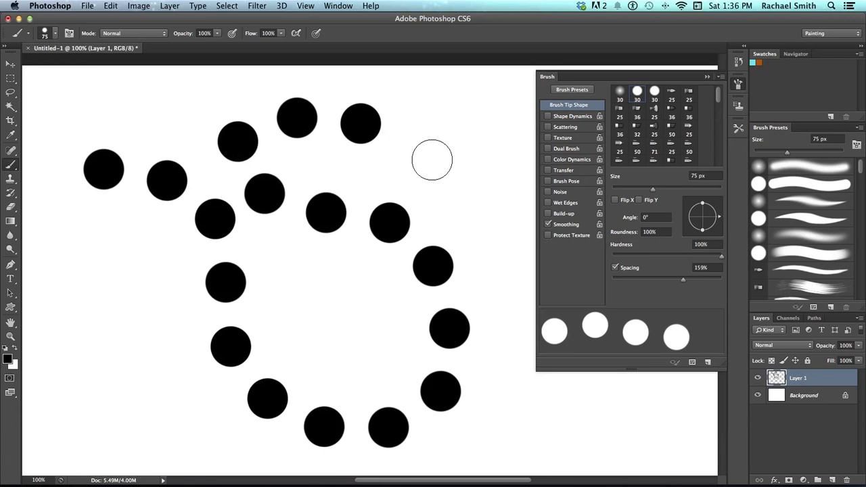
pyautogui.press('super+z')
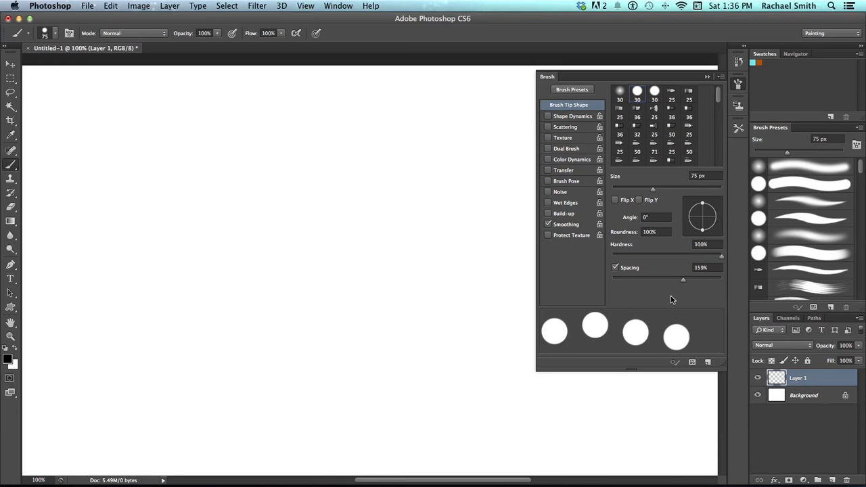
# Set the spacing to 1%, paint a test stroke, and undo it
pyautogui.moveTo(683, 279); pyautogui.dragTo(613, 281)
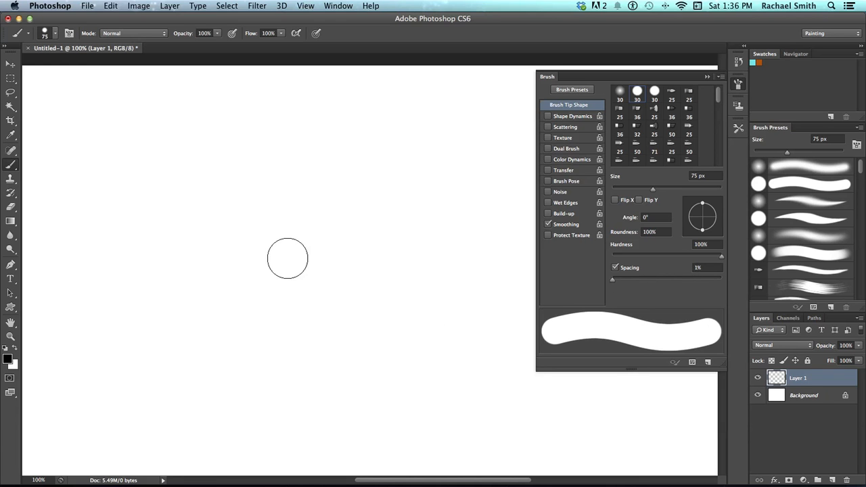
pyautogui.moveTo(108, 191)
pyautogui.mouseDown()
pyautogui.moveTo(171, 186)
pyautogui.moveTo(212, 198)
pyautogui.moveTo(222, 215)
pyautogui.moveTo(210, 242)
pyautogui.moveTo(185, 260)
pyautogui.moveTo(183, 291)
pyautogui.moveTo(201, 310)
pyautogui.moveTo(260, 320)
pyautogui.moveTo(300, 279)
pyautogui.moveTo(352, 260)
pyautogui.moveTo(377, 268)
pyautogui.moveTo(389, 307)
pyautogui.moveTo(369, 348)
pyautogui.moveTo(374, 387)
pyautogui.moveTo(398, 398)
pyautogui.moveTo(456, 390)
pyautogui.moveTo(468, 336)
pyautogui.mouseUp()
pyautogui.press('super+z')
# Reselect the hard round brush preset and set its spacing to 2%
pyautogui.click(802, 233)
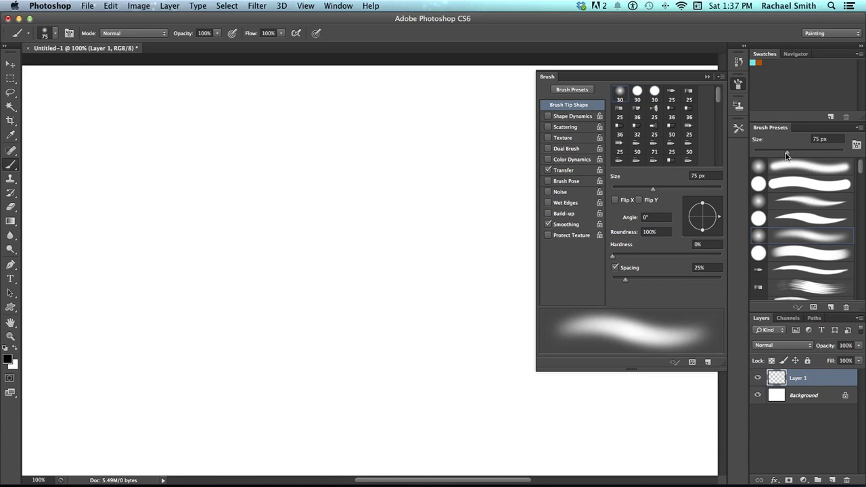
pyautogui.click(788, 184)
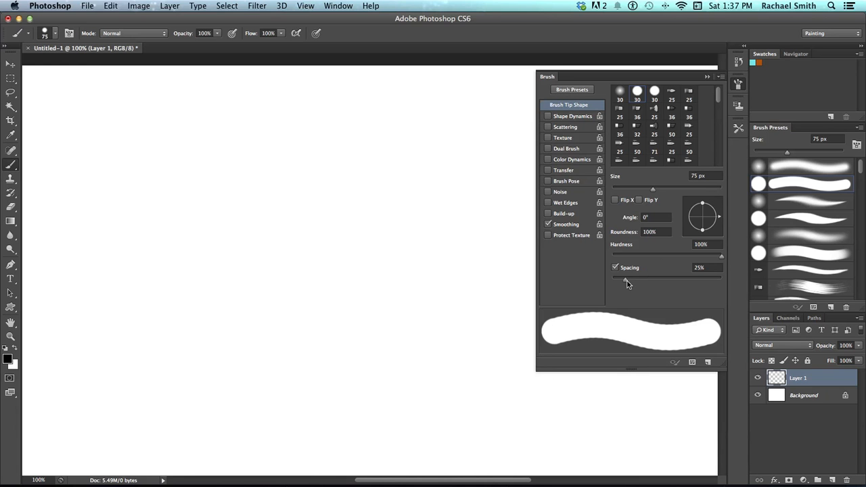
pyautogui.moveTo(628, 281); pyautogui.dragTo(614, 283)
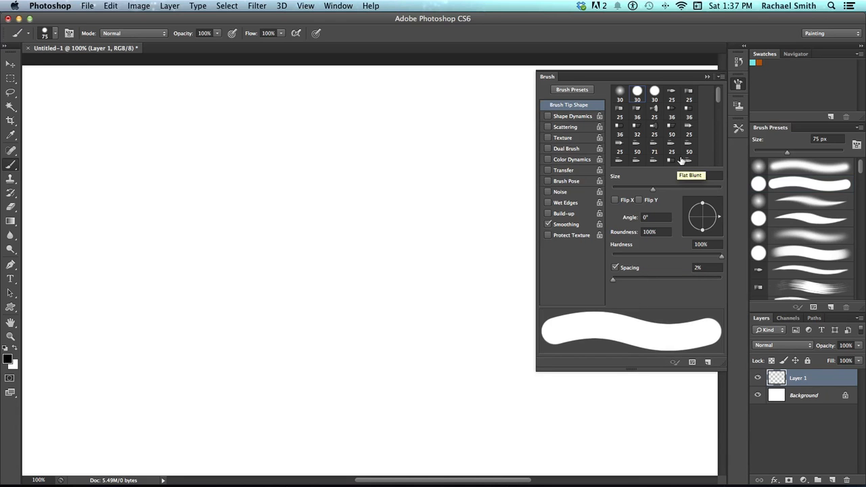
# Save the current brush as a new preset named Hard Smooth Round
pyautogui.click(721, 77)
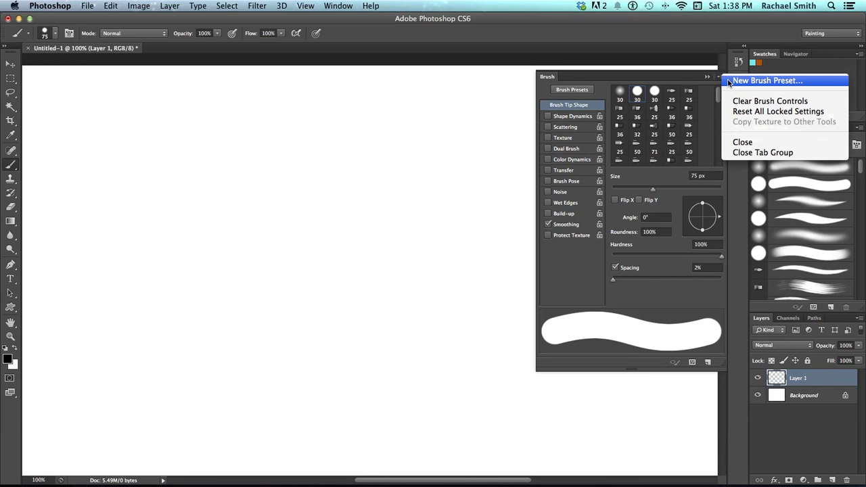
pyautogui.click(729, 82)
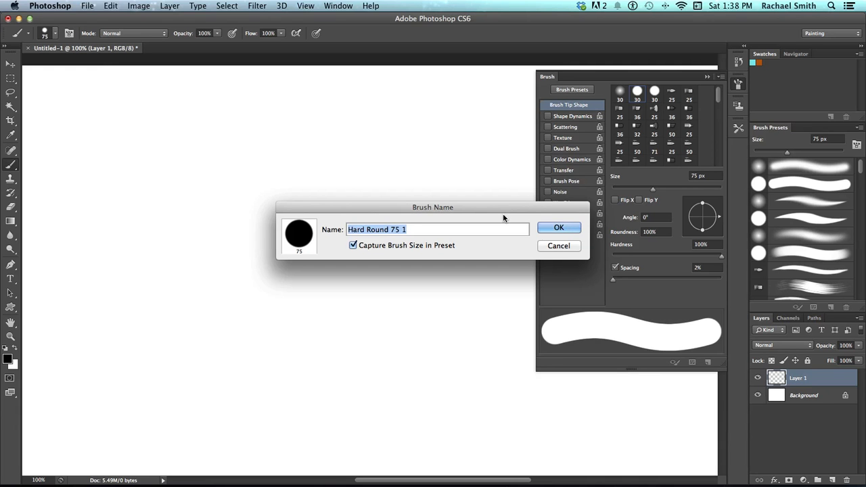
pyautogui.write('Hard Smooth Round')
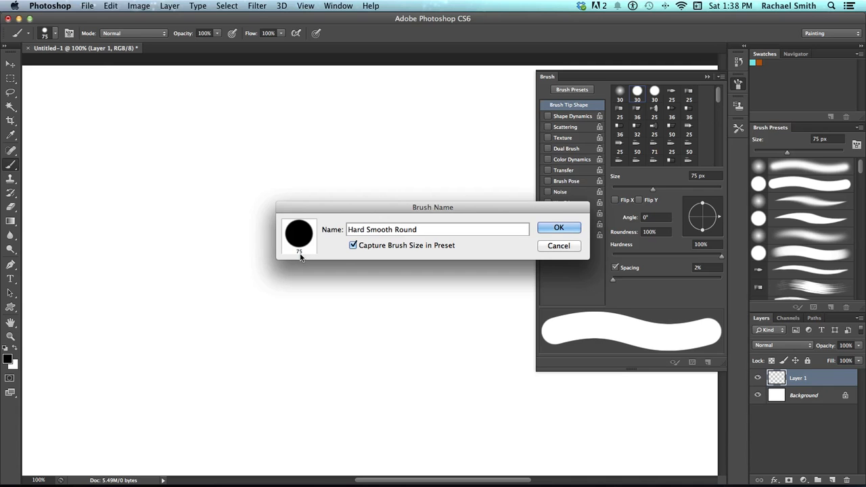
pyautogui.click(552, 229)
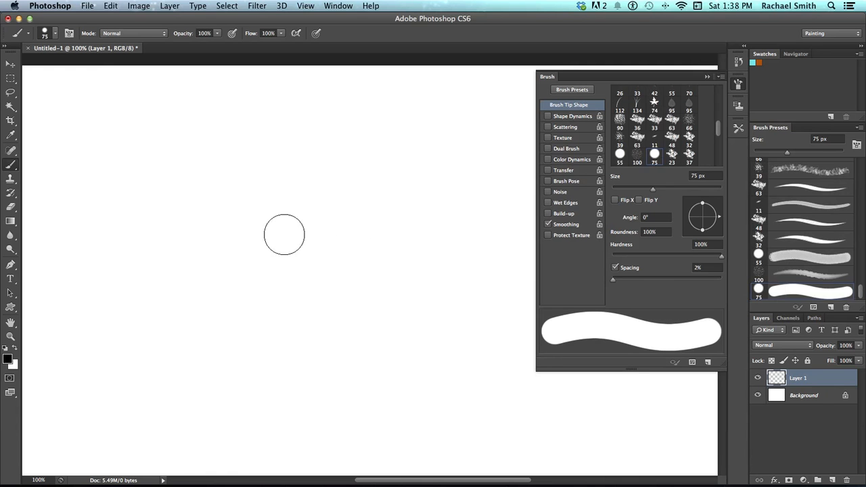
# Test resizing the brush on the canvas with large dabs and undo each one
pyautogui.moveTo(220, 249)
pyautogui.mouseDown()
pyautogui.moveTo(293, 246)
pyautogui.moveTo(247, 252)
pyautogui.moveTo(259, 297)
pyautogui.moveTo(354, 318)
pyautogui.moveTo(410, 313)
pyautogui.mouseUp()
pyautogui.click(279, 243)
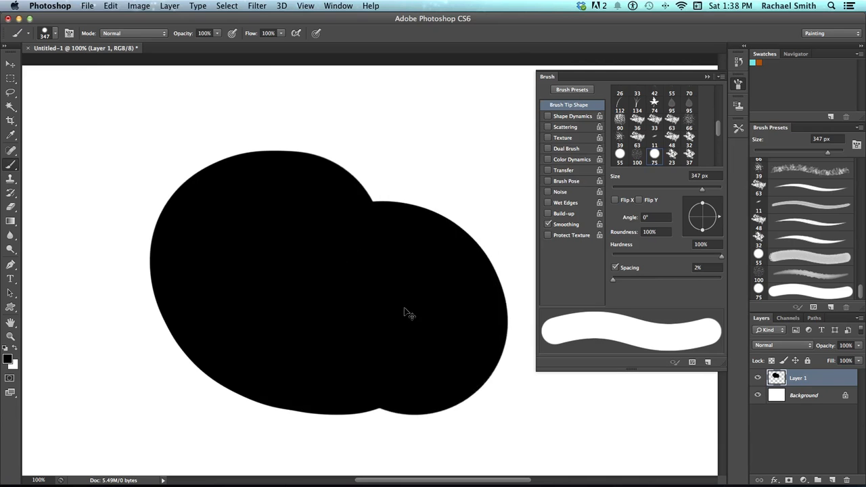
pyautogui.press('super+z')
pyautogui.moveTo(297, 217)
pyautogui.mouseDown()
pyautogui.moveTo(237, 222)
pyautogui.moveTo(188, 254)
pyautogui.moveTo(294, 253)
pyautogui.moveTo(343, 303)
pyautogui.moveTo(323, 313)
pyautogui.mouseUp()
pyautogui.press('super+z')
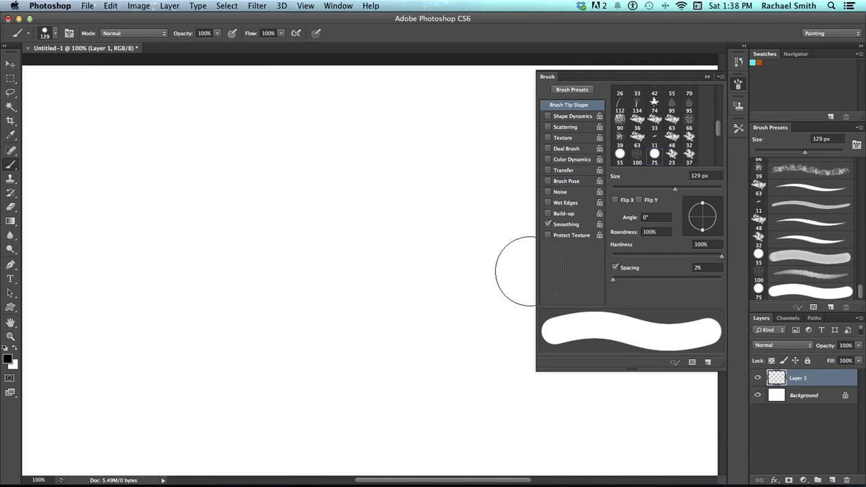
# Select the saved Hard Smooth Round preset in the presets list
pyautogui.moveTo(860, 294); pyautogui.dragTo(861, 297)
pyautogui.click(788, 297)
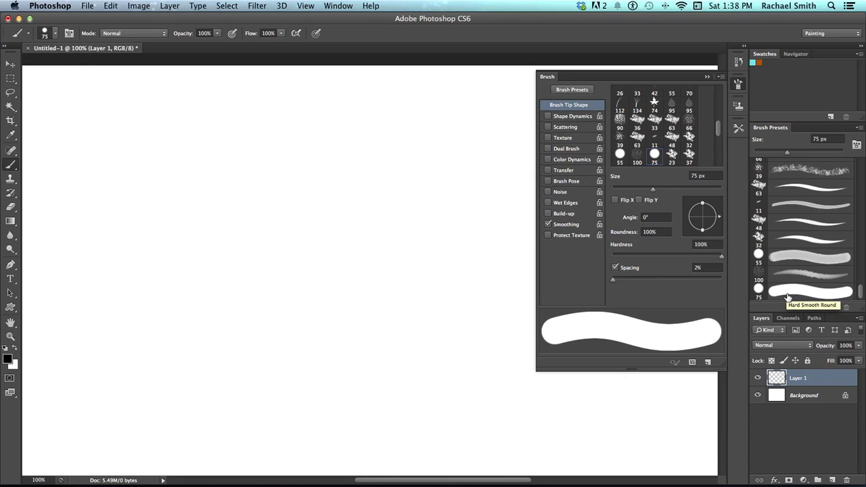
pyautogui.click(788, 298)
# Select the 59 px spatter brush preset and dab it once on the canvas
pyautogui.moveTo(863, 292)
pyautogui.mouseDown()
pyautogui.moveTo(845, 265)
pyautogui.moveTo(860, 241)
pyautogui.mouseUp()
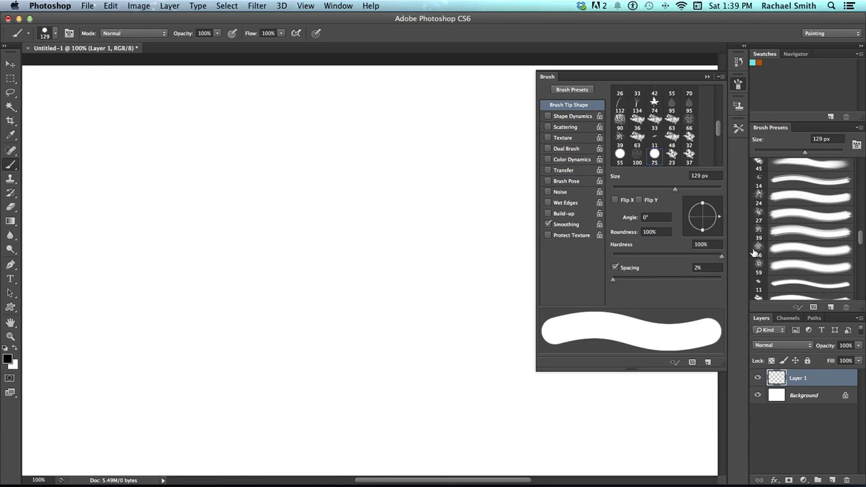
pyautogui.click(795, 270)
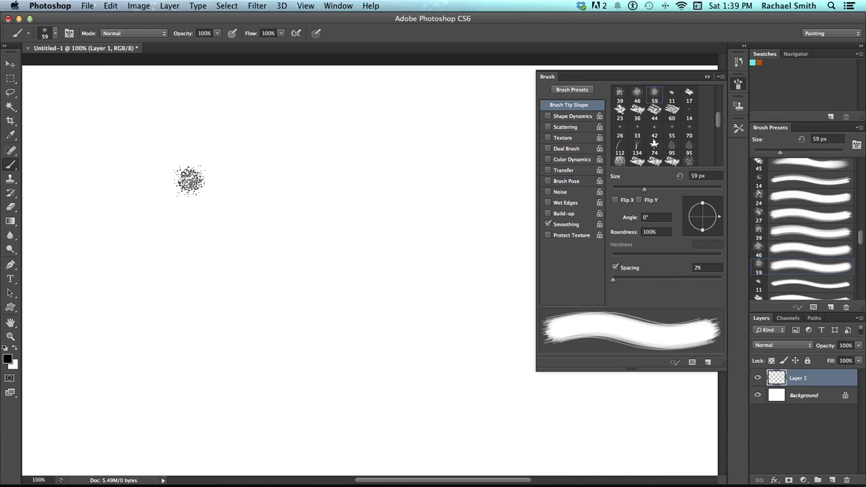
pyautogui.click(189, 180)
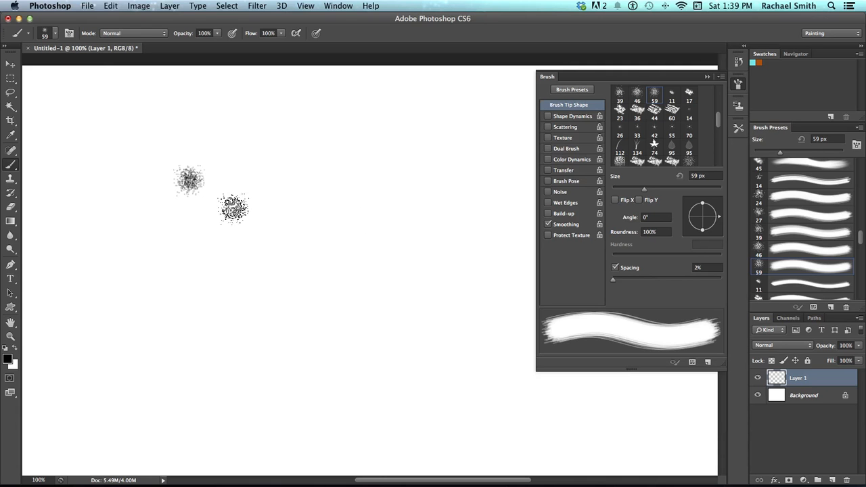
# Paint a winding spatter stroke and undo it
pyautogui.moveTo(180, 241)
pyautogui.mouseDown()
pyautogui.moveTo(330, 253)
pyautogui.moveTo(361, 278)
pyautogui.moveTo(368, 298)
pyautogui.moveTo(356, 333)
pyautogui.moveTo(197, 333)
pyautogui.moveTo(178, 364)
pyautogui.moveTo(215, 387)
pyautogui.moveTo(432, 382)
pyautogui.moveTo(444, 369)
pyautogui.moveTo(449, 307)
pyautogui.moveTo(437, 235)
pyautogui.moveTo(416, 195)
pyautogui.moveTo(367, 180)
pyautogui.moveTo(224, 186)
pyautogui.mouseUp()
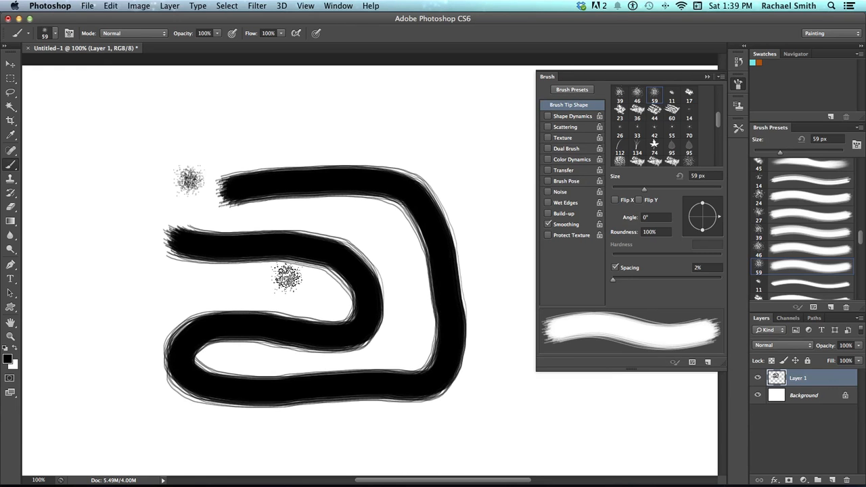
pyautogui.press('super+z')
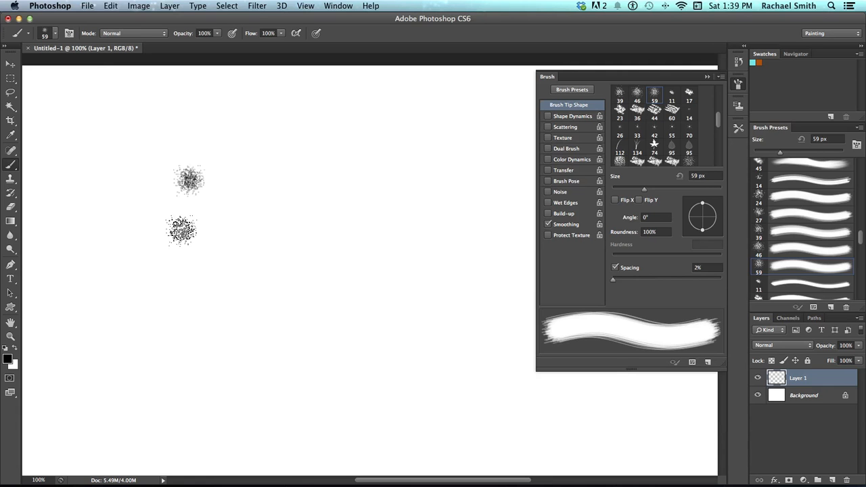
# Resize the spatter brush to 39 px and set its tip angle to 38° and roundness to 24%
pyautogui.moveTo(196, 240); pyautogui.dragTo(184, 240)
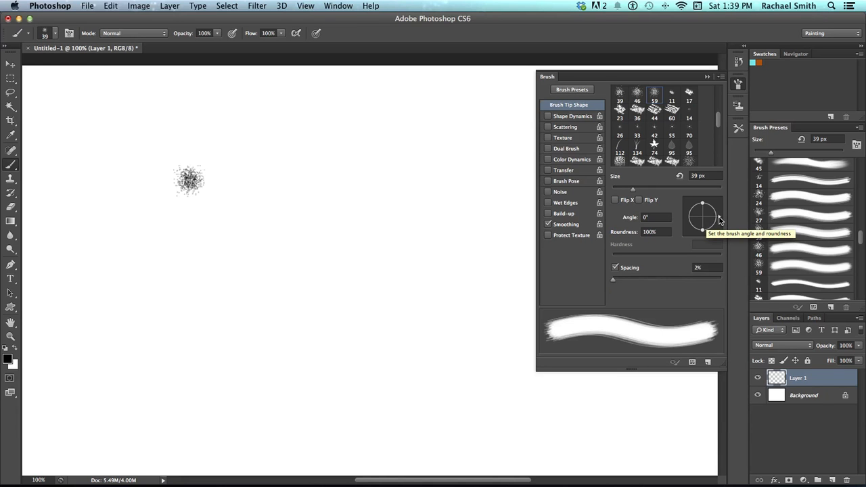
pyautogui.moveTo(716, 213); pyautogui.dragTo(717, 201)
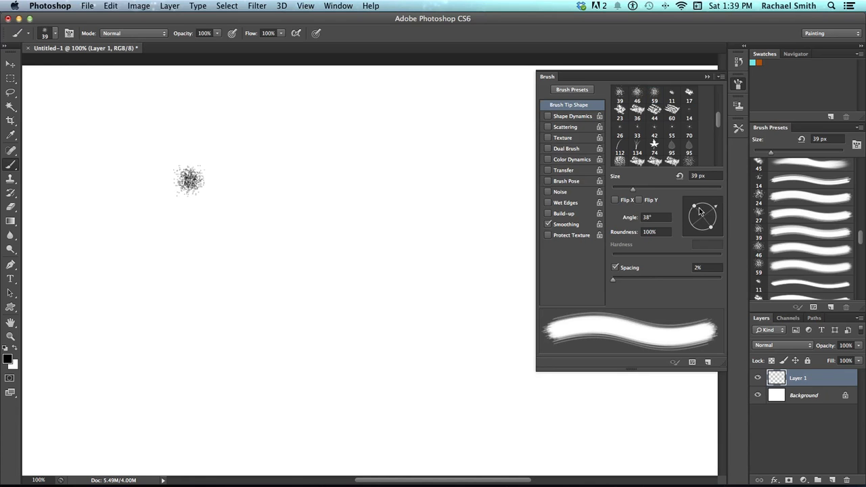
pyautogui.moveTo(694, 210); pyautogui.dragTo(702, 215)
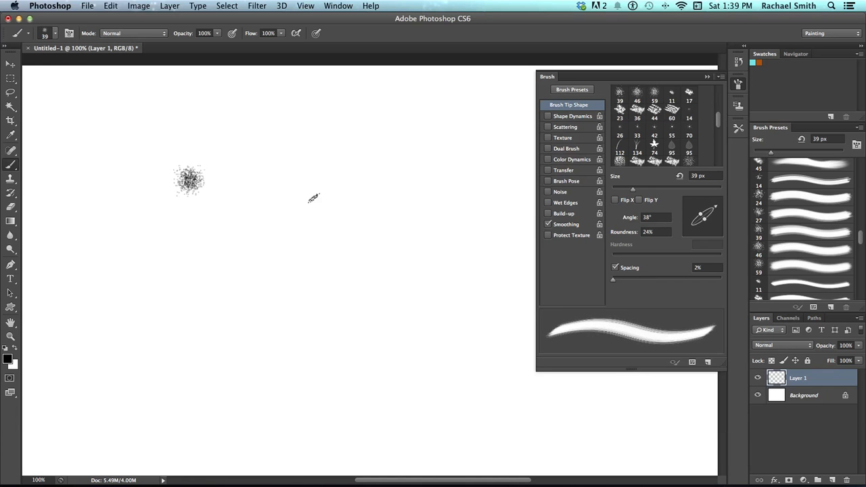
# Paint a wavy test stroke and enable Shape Dynamics for the brush
pyautogui.moveTo(166, 256)
pyautogui.mouseDown()
pyautogui.moveTo(217, 259)
pyautogui.moveTo(229, 317)
pyautogui.moveTo(279, 334)
pyautogui.moveTo(327, 294)
pyautogui.moveTo(353, 323)
pyautogui.moveTo(425, 350)
pyautogui.mouseUp()
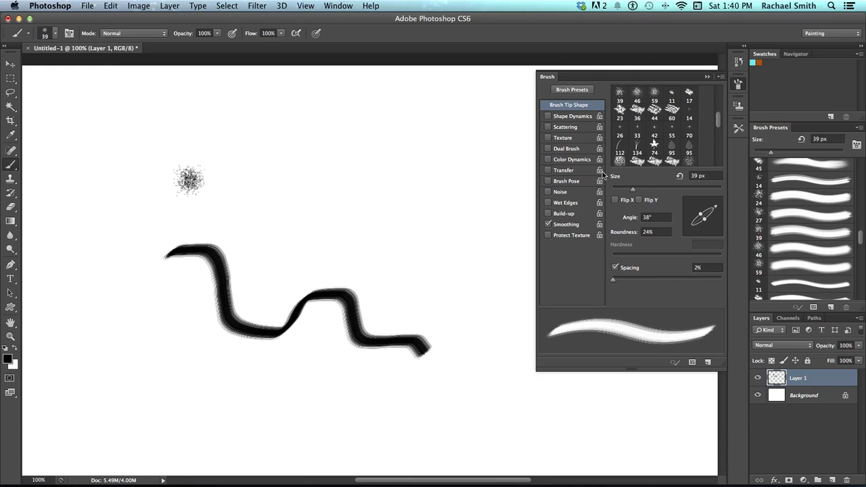
pyautogui.click(567, 118)
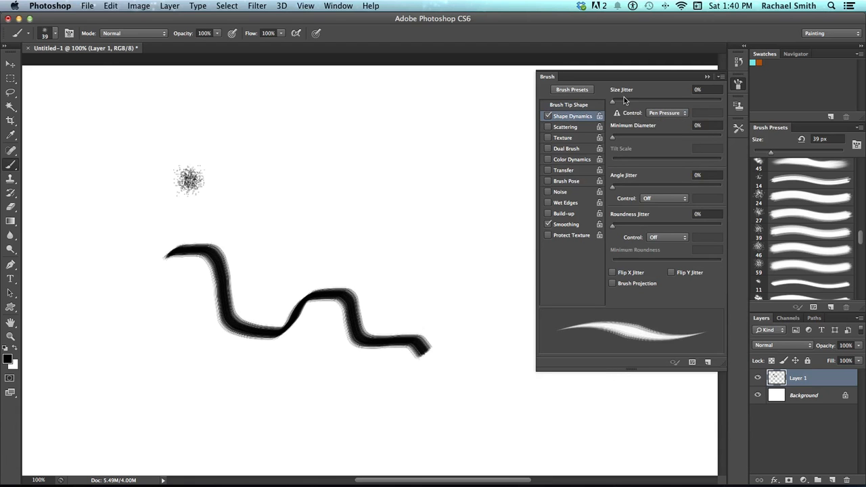
pyautogui.click(575, 105)
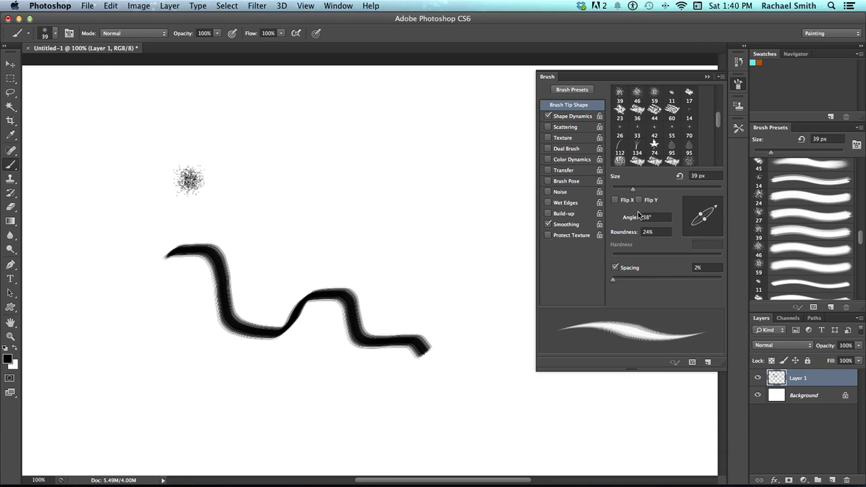
# Open the Shape Dynamics settings and zoom in to inspect the edges of the wavy test stroke
pyautogui.click(548, 117)
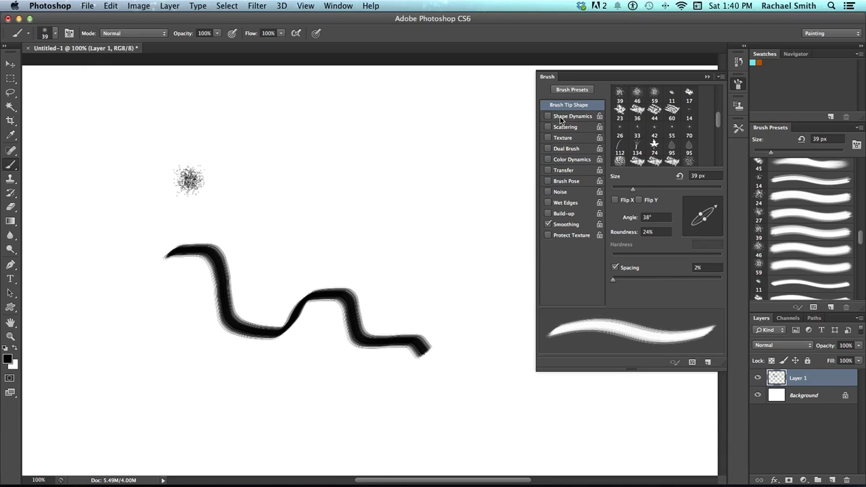
pyautogui.click(548, 116)
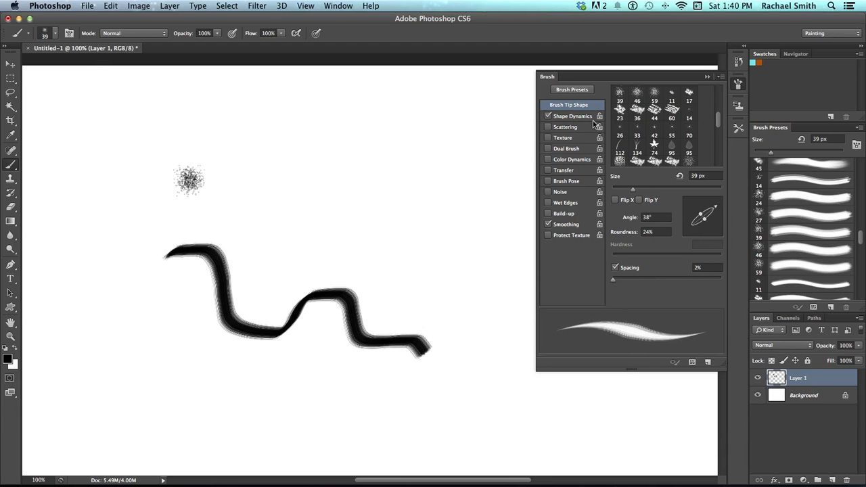
pyautogui.click(569, 116)
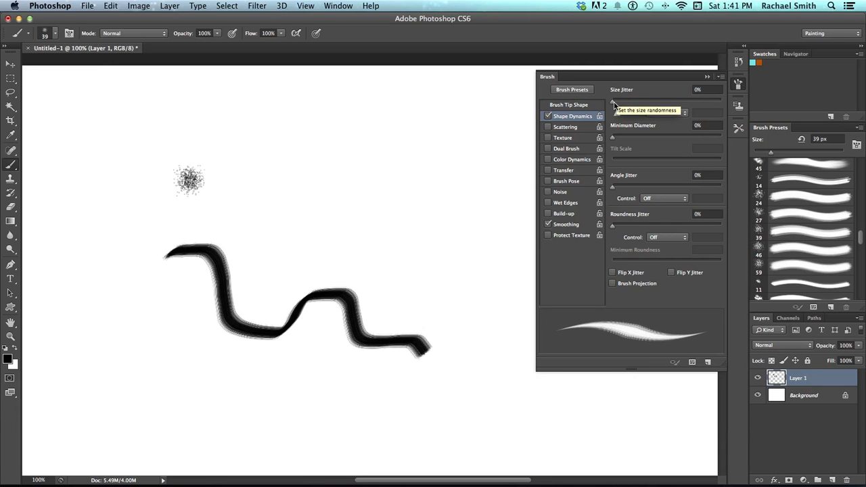
pyautogui.moveTo(613, 103)
pyautogui.mouseDown()
pyautogui.moveTo(633, 105)
pyautogui.moveTo(613, 103)
pyautogui.mouseUp()
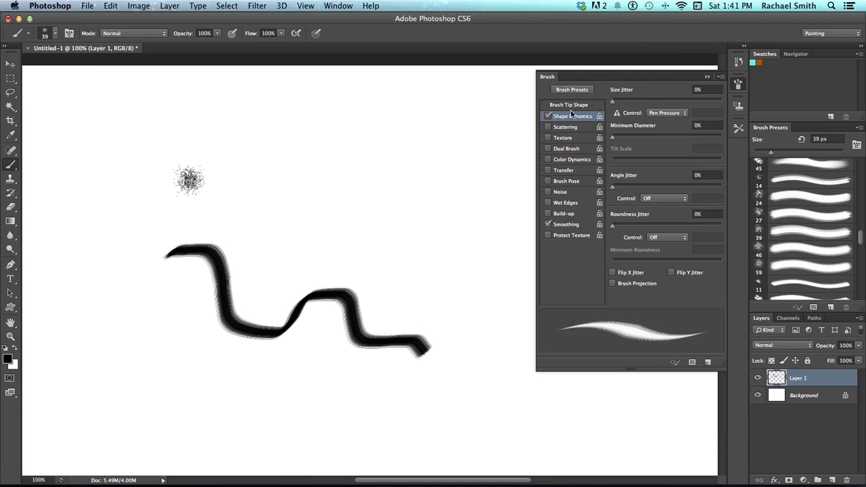
pyautogui.press('z')
pyautogui.click(247, 286)
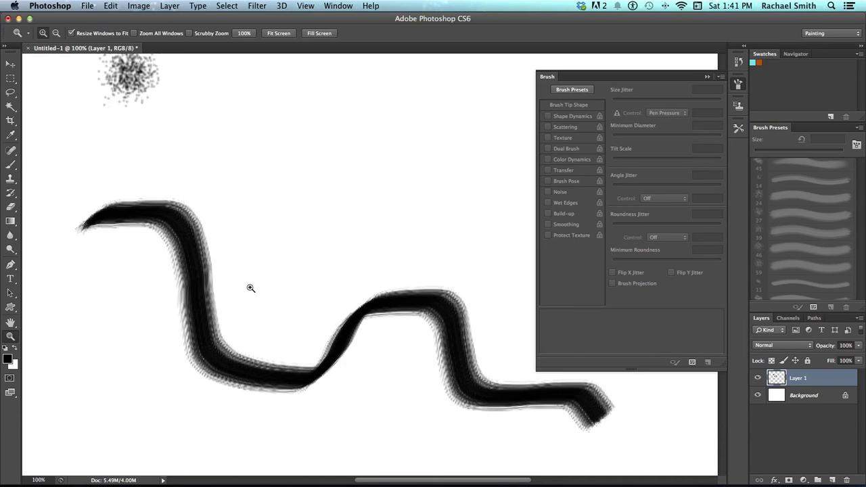
pyautogui.click(248, 290)
pyautogui.moveTo(279, 333)
pyautogui.mouseDown()
pyautogui.moveTo(226, 251)
pyautogui.moveTo(261, 259)
pyautogui.mouseUp()
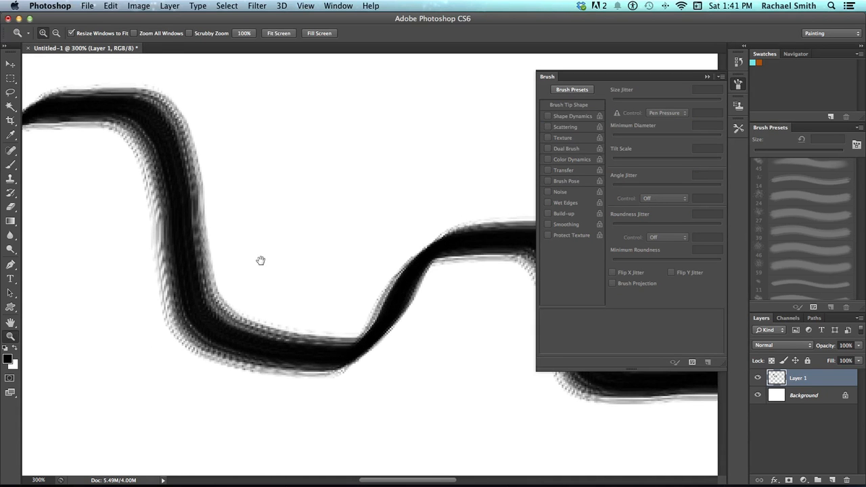
pyautogui.keyDown('alt'); pyautogui.click(177, 159); pyautogui.keyUp('alt')
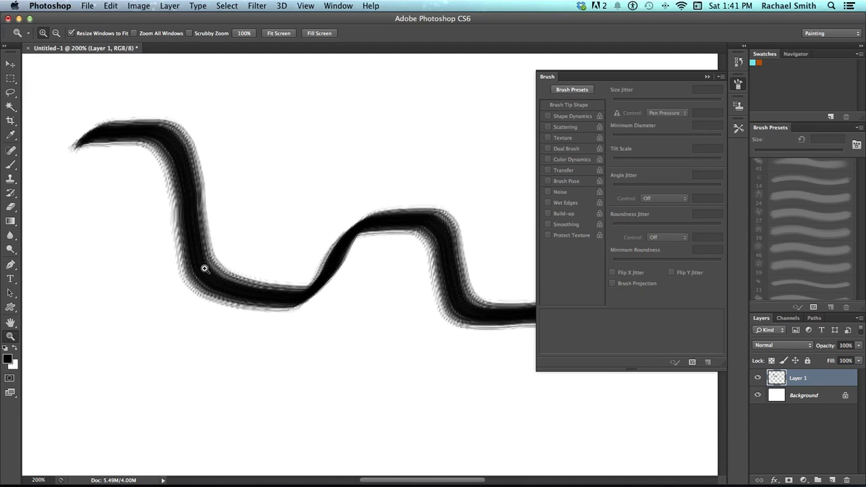
pyautogui.keyDown('alt'); pyautogui.click(341, 230); pyautogui.keyUp('alt')
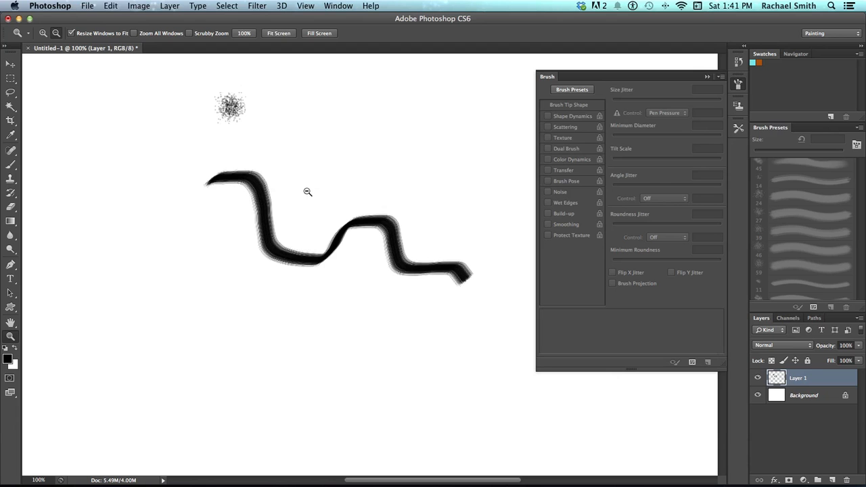
pyautogui.moveTo(345, 198); pyautogui.dragTo(286, 195)
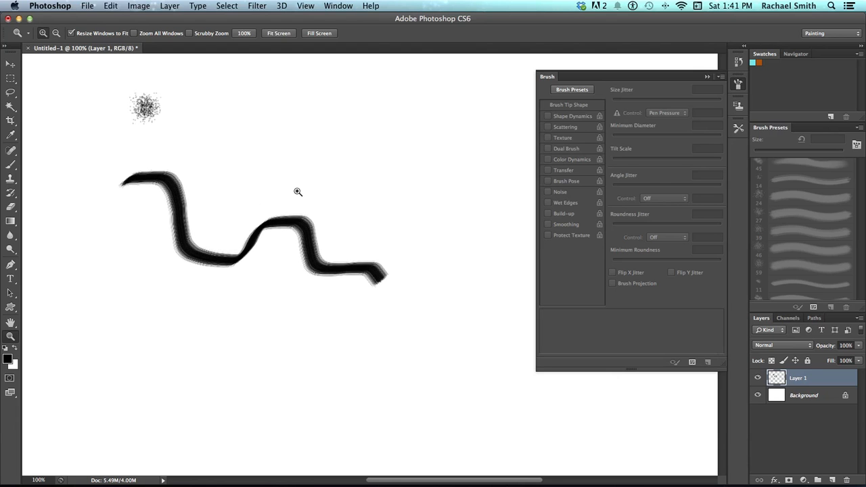
pyautogui.press('b')
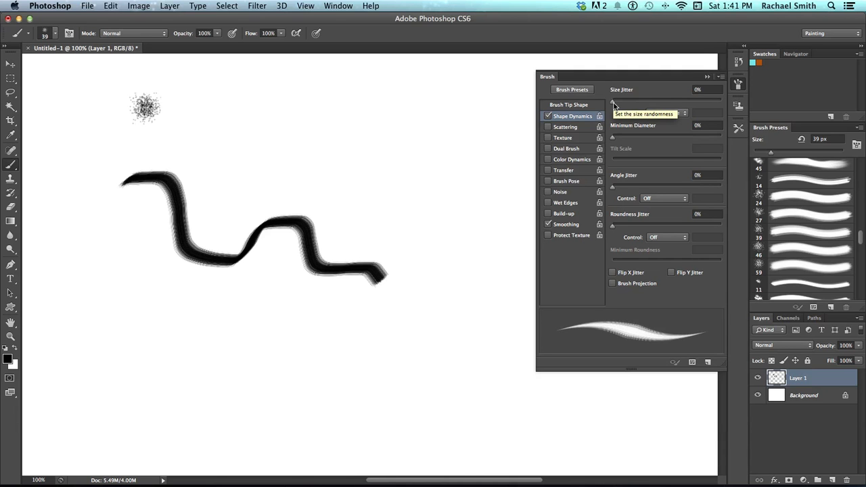
# Set Size Jitter to about 12% and paint a test stroke
pyautogui.moveTo(616, 103); pyautogui.dragTo(627, 105)
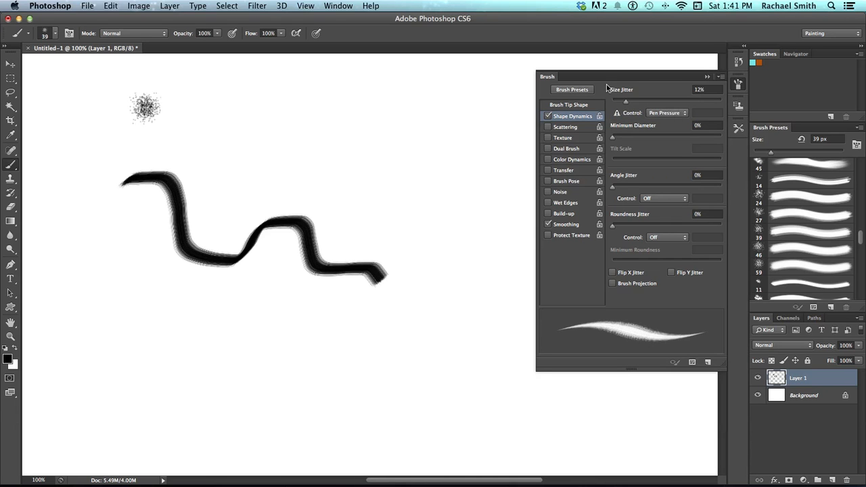
pyautogui.moveTo(630, 103); pyautogui.dragTo(635, 106)
pyautogui.moveTo(186, 115)
pyautogui.mouseDown()
pyautogui.moveTo(249, 172)
pyautogui.moveTo(333, 179)
pyautogui.moveTo(376, 207)
pyautogui.moveTo(421, 285)
pyautogui.mouseUp()
# Raise Size Jitter to 70% and paint several more test strokes
pyautogui.moveTo(635, 101); pyautogui.dragTo(685, 111)
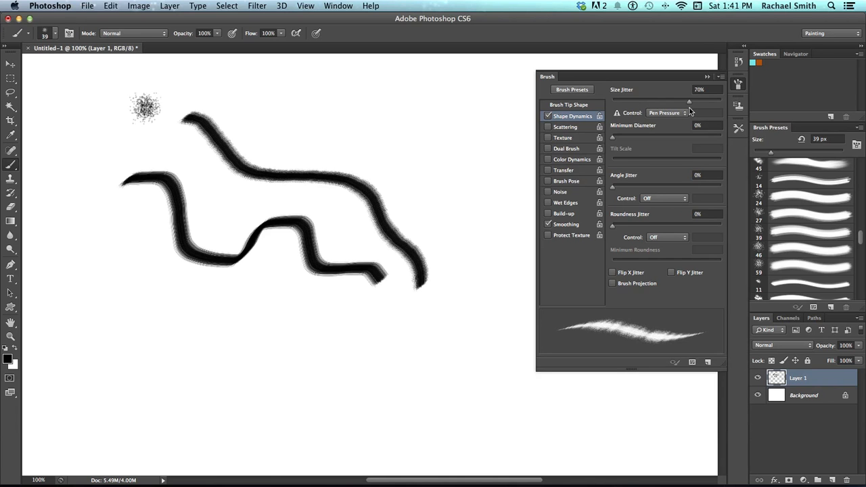
pyautogui.moveTo(96, 374); pyautogui.dragTo(99, 373)
pyautogui.moveTo(105, 272)
pyautogui.mouseDown()
pyautogui.moveTo(142, 306)
pyautogui.moveTo(241, 310)
pyautogui.moveTo(260, 322)
pyautogui.moveTo(268, 350)
pyautogui.moveTo(302, 366)
pyautogui.moveTo(397, 364)
pyautogui.moveTo(408, 390)
pyautogui.moveTo(372, 409)
pyautogui.moveTo(292, 394)
pyautogui.moveTo(218, 407)
pyautogui.moveTo(121, 362)
pyautogui.mouseUp()
pyautogui.moveTo(350, 123)
pyautogui.mouseDown()
pyautogui.moveTo(431, 134)
pyautogui.moveTo(458, 147)
pyautogui.moveTo(442, 186)
pyautogui.moveTo(492, 219)
pyautogui.moveTo(491, 245)
pyautogui.mouseUp()
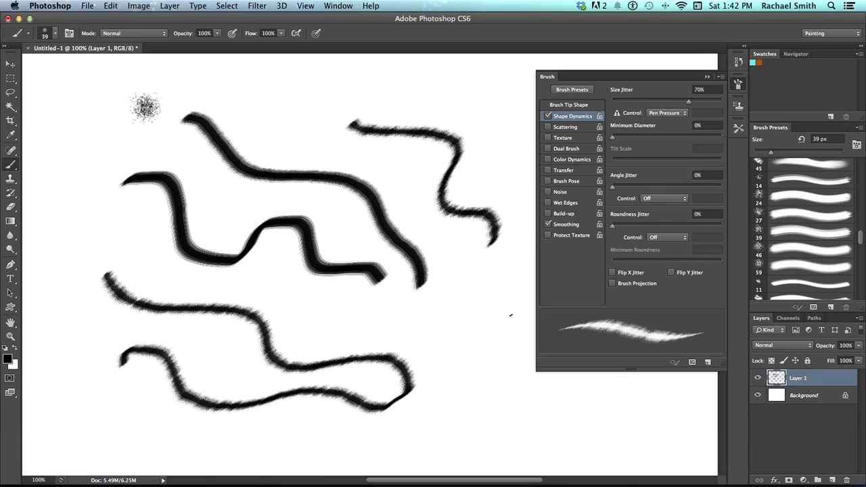
# Clear the layer and paint new test strokes with Size Jitter controlled by Pen Pressure
pyautogui.press('Delete')
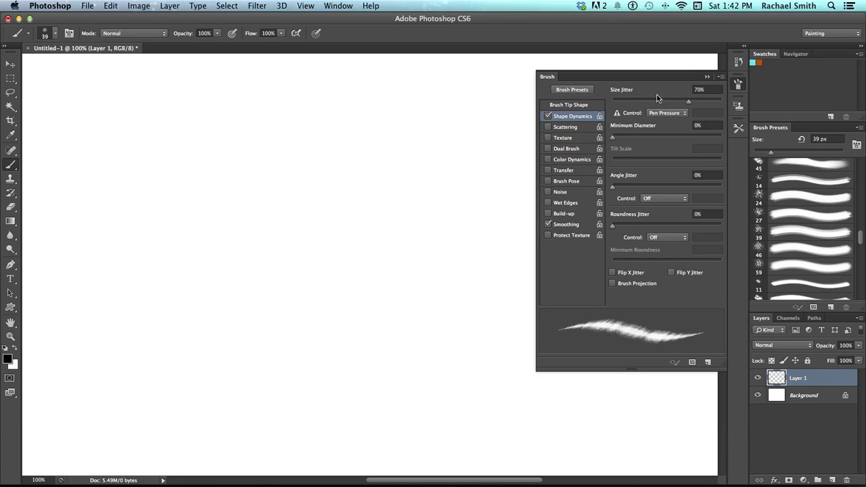
pyautogui.click(682, 113)
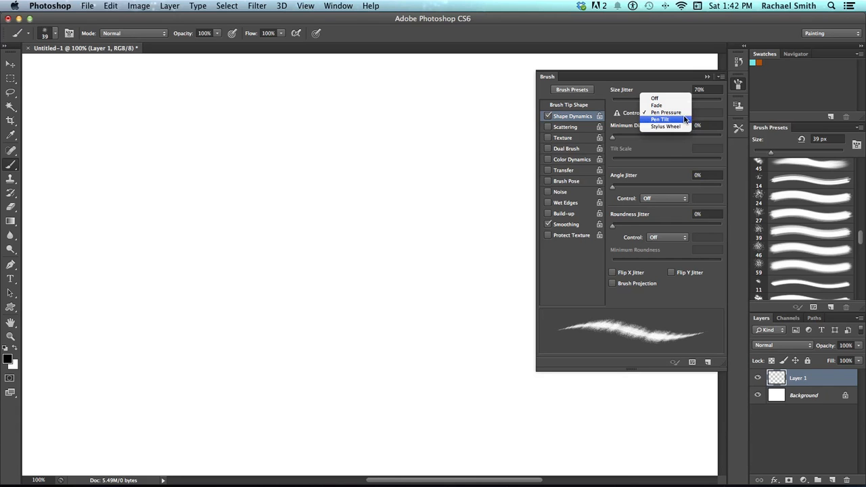
pyautogui.click(685, 113)
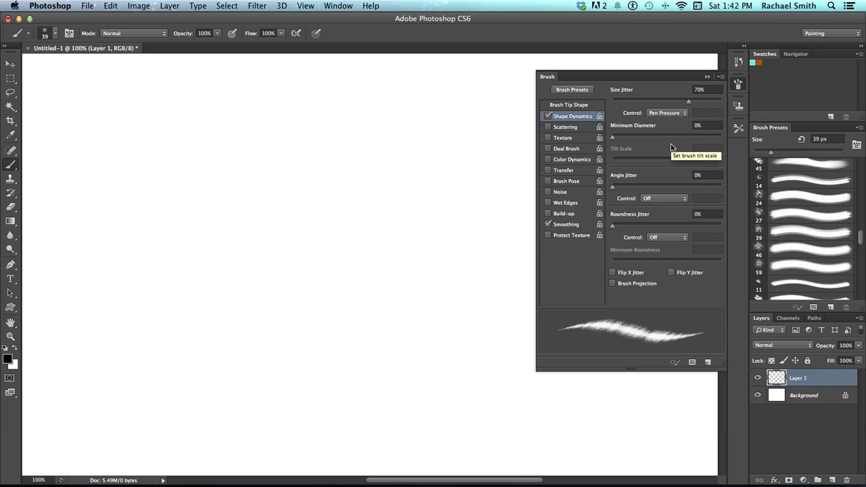
pyautogui.moveTo(89, 148)
pyautogui.mouseDown()
pyautogui.moveTo(135, 132)
pyautogui.moveTo(116, 166)
pyautogui.moveTo(166, 178)
pyautogui.moveTo(185, 208)
pyautogui.moveTo(271, 222)
pyautogui.moveTo(402, 332)
pyautogui.moveTo(305, 315)
pyautogui.moveTo(281, 348)
pyautogui.moveTo(175, 292)
pyautogui.moveTo(308, 274)
pyautogui.mouseUp()
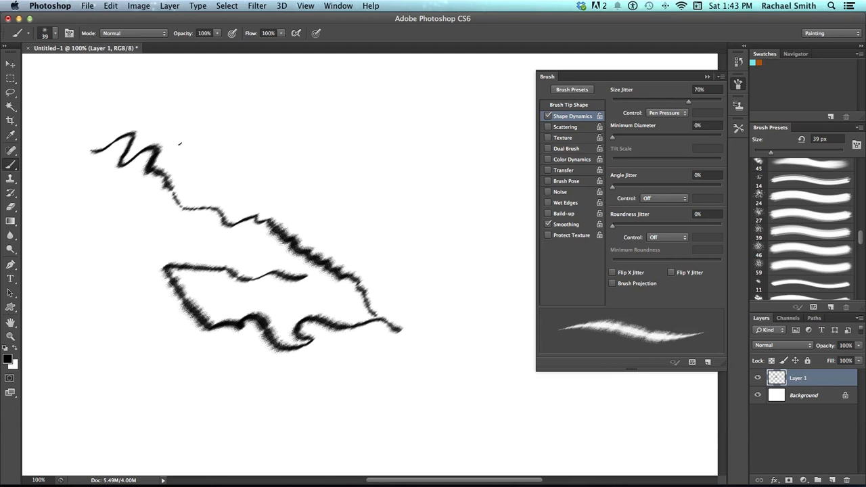
pyautogui.moveTo(174, 191)
pyautogui.mouseDown()
pyautogui.moveTo(195, 208)
pyautogui.moveTo(217, 207)
pyautogui.mouseUp()
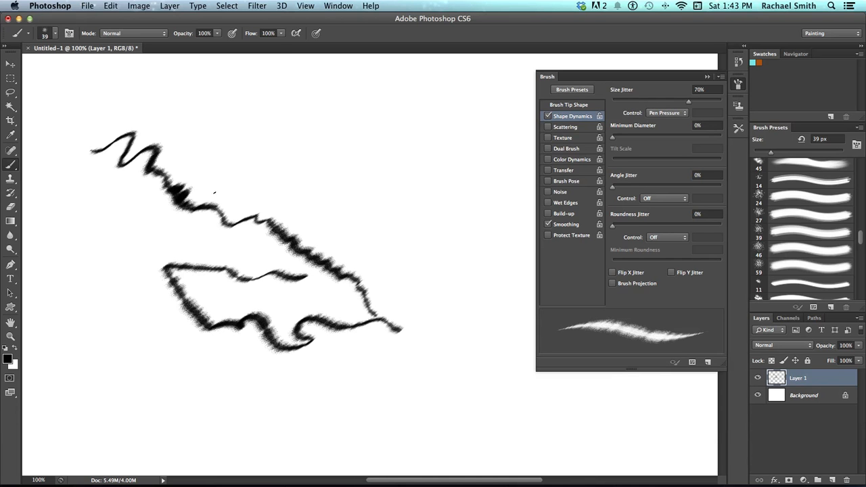
pyautogui.moveTo(222, 204); pyautogui.dragTo(260, 222)
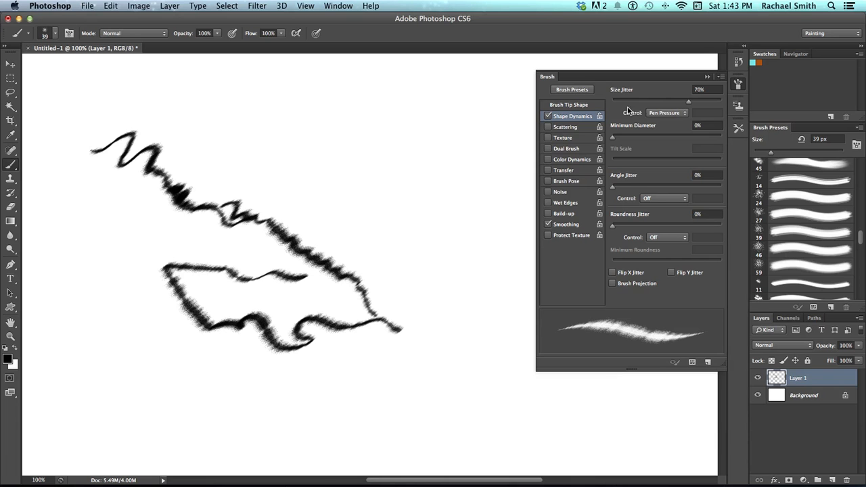
# Switch the Size Jitter control to Fade and dab several test marks
pyautogui.click(671, 114)
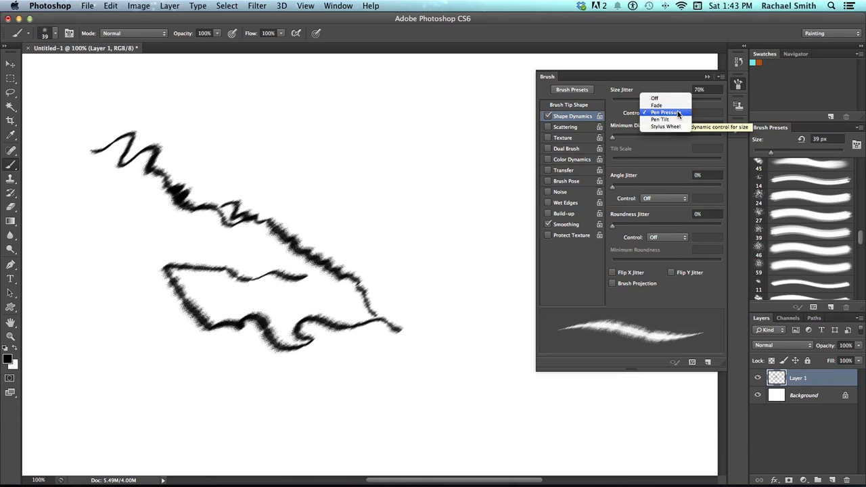
pyautogui.click(678, 107)
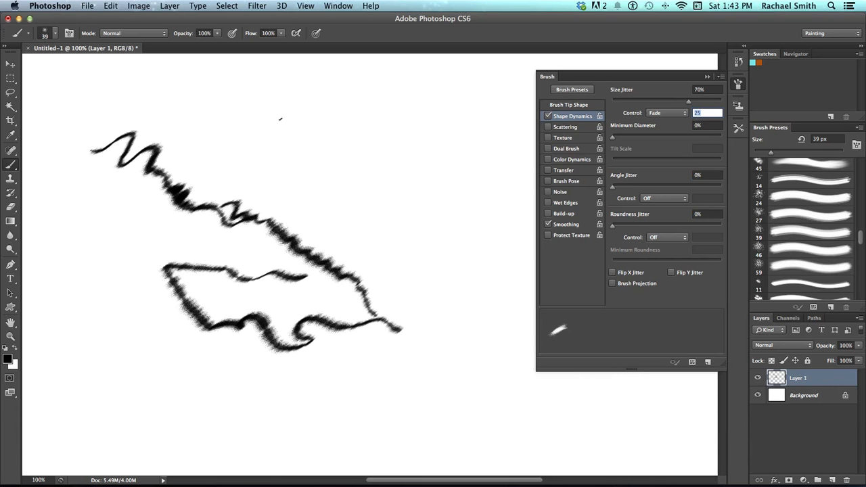
pyautogui.click(282, 119)
pyautogui.click(306, 145)
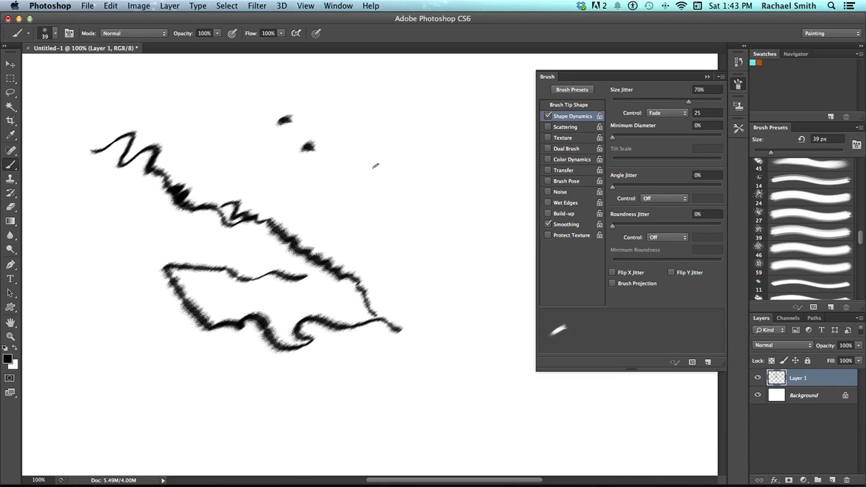
pyautogui.click(339, 117)
pyautogui.click(350, 147)
# Set the Fade steps to 60 and paint short test strokes
pyautogui.click(702, 113)
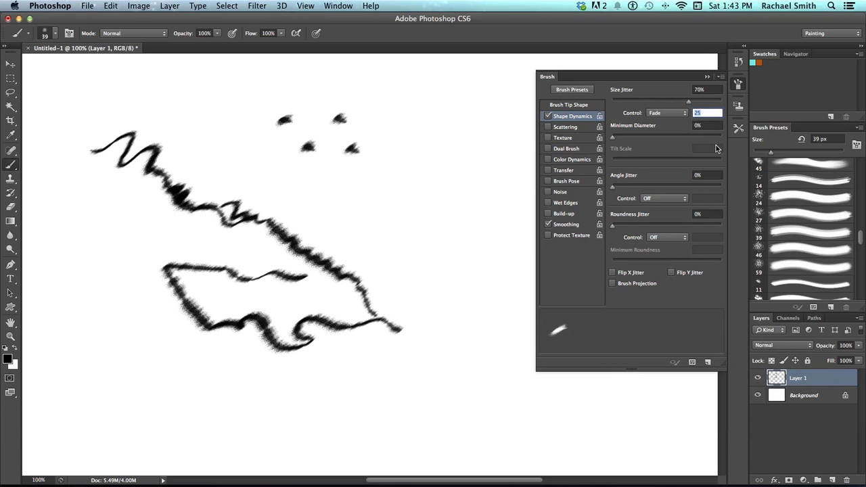
pyautogui.write('60')
pyautogui.press('Return')
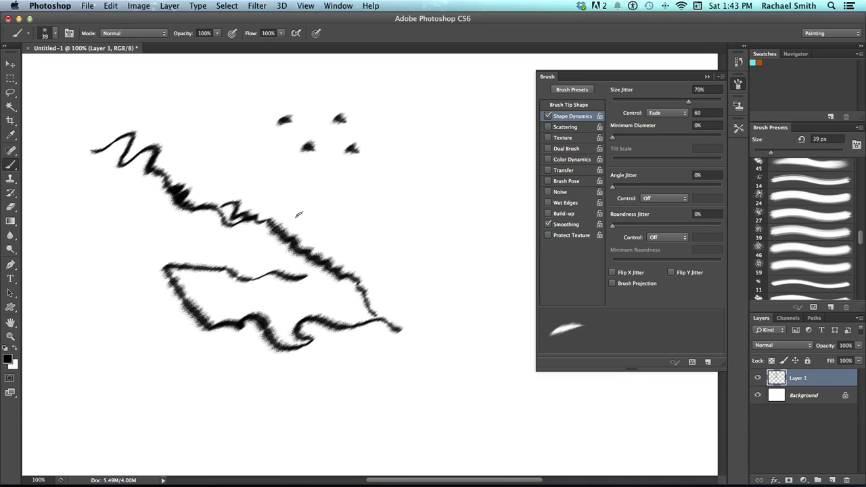
pyautogui.moveTo(322, 189)
pyautogui.mouseDown()
pyautogui.moveTo(352, 195)
pyautogui.moveTo(385, 224)
pyautogui.mouseUp()
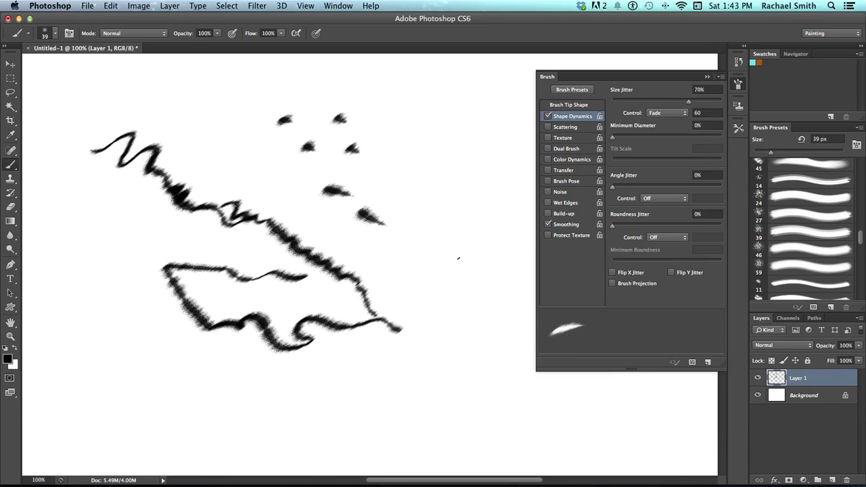
pyautogui.moveTo(378, 169)
pyautogui.mouseDown()
pyautogui.moveTo(404, 183)
pyautogui.moveTo(424, 217)
pyautogui.mouseUp()
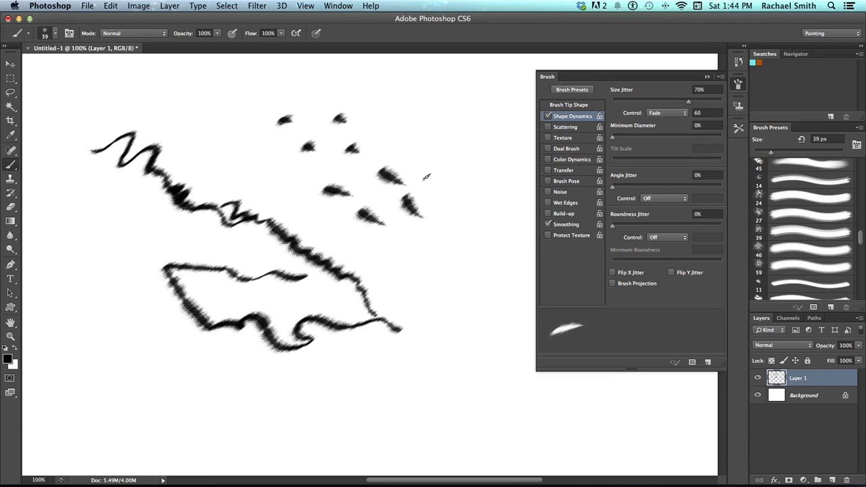
pyautogui.moveTo(425, 175); pyautogui.dragTo(446, 199)
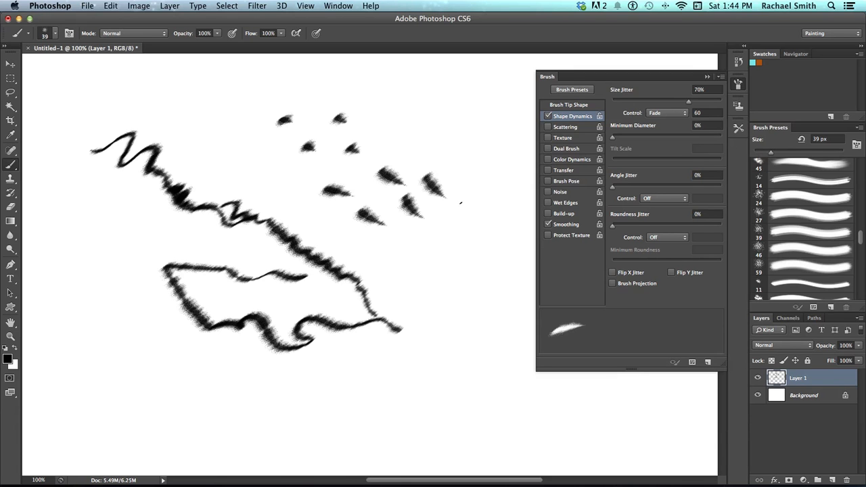
# Clear everything painted on the layer
pyautogui.press('super+a')
pyautogui.press('BackSpace')
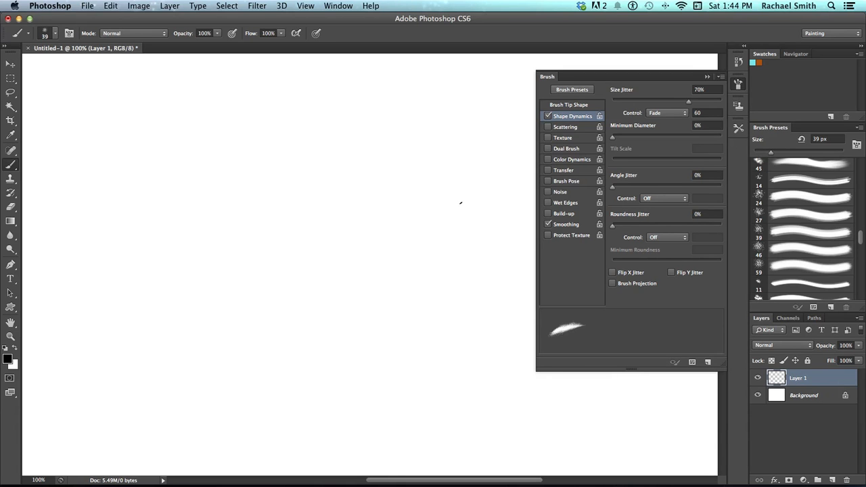
pyautogui.press('super+d')
# Turn the Size Jitter control off and set Size Jitter to about 61%
pyautogui.click(678, 113)
pyautogui.click(677, 107)
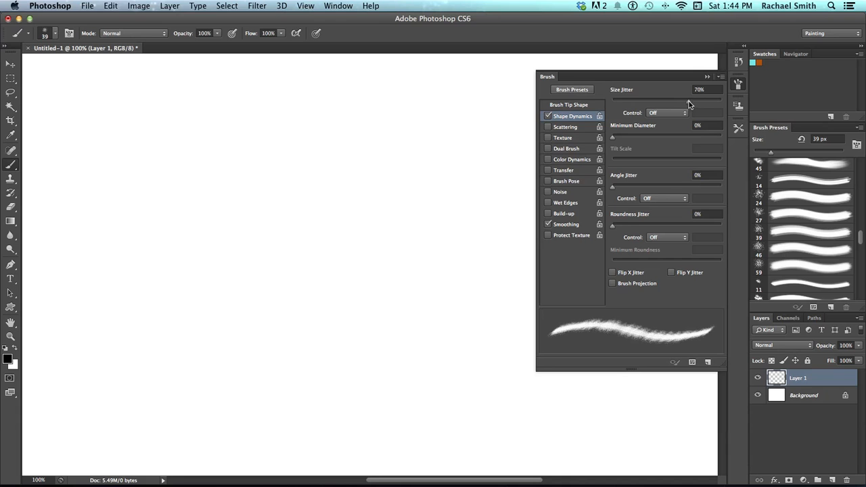
pyautogui.moveTo(703, 105); pyautogui.dragTo(670, 103)
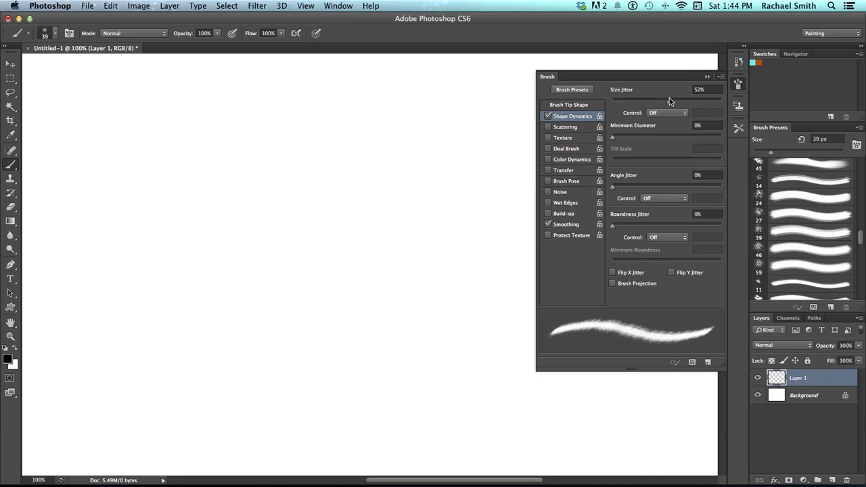
pyautogui.moveTo(676, 100); pyautogui.dragTo(680, 103)
# Set the brush tip spacing to 30%
pyautogui.click(565, 107)
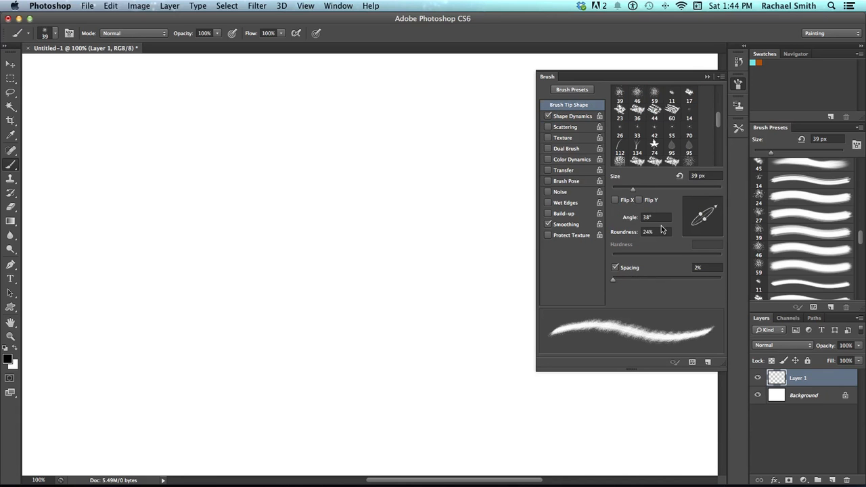
pyautogui.moveTo(613, 280); pyautogui.dragTo(632, 281)
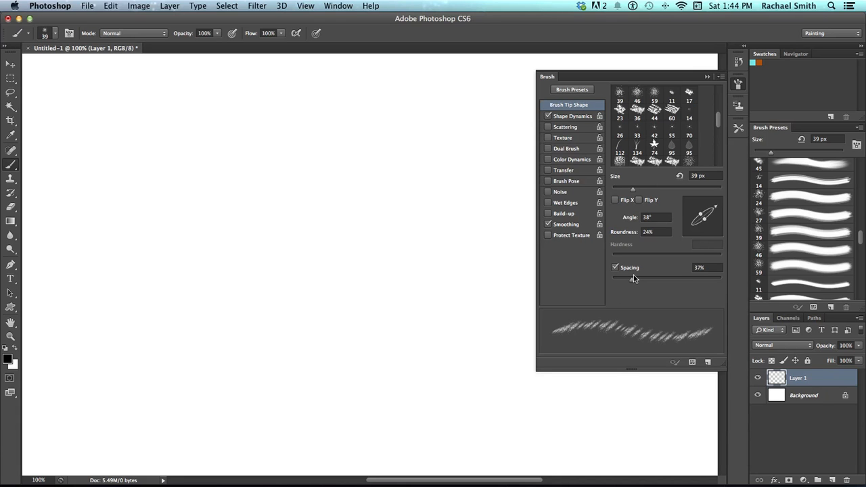
pyautogui.moveTo(632, 281); pyautogui.dragTo(628, 281)
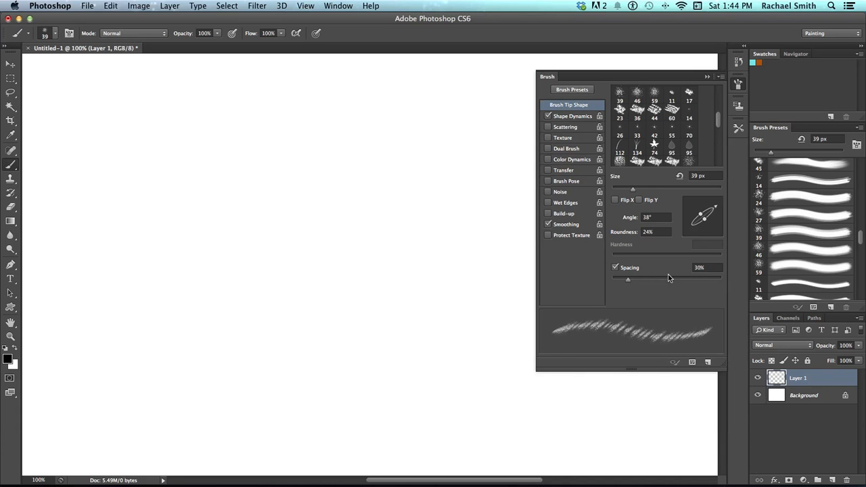
# Set the Shape Dynamics Minimum Diameter to 33%
pyautogui.click(571, 117)
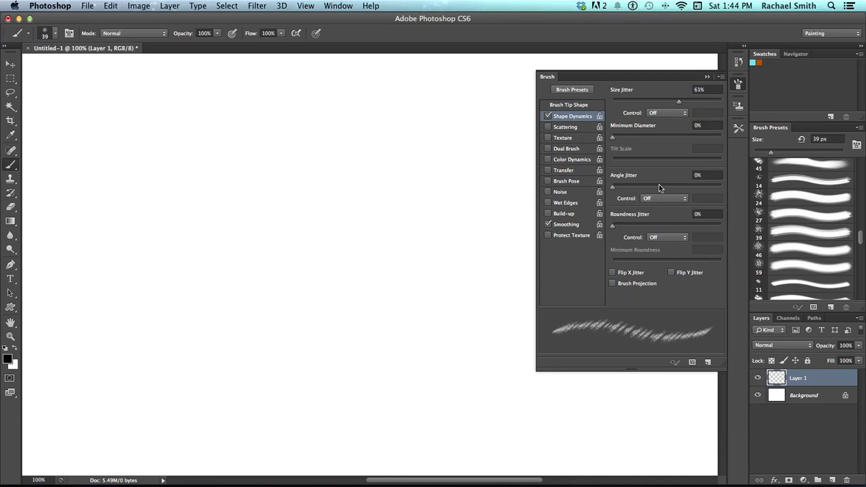
pyautogui.moveTo(614, 138)
pyautogui.mouseDown()
pyautogui.moveTo(716, 145)
pyautogui.moveTo(648, 142)
pyautogui.mouseUp()
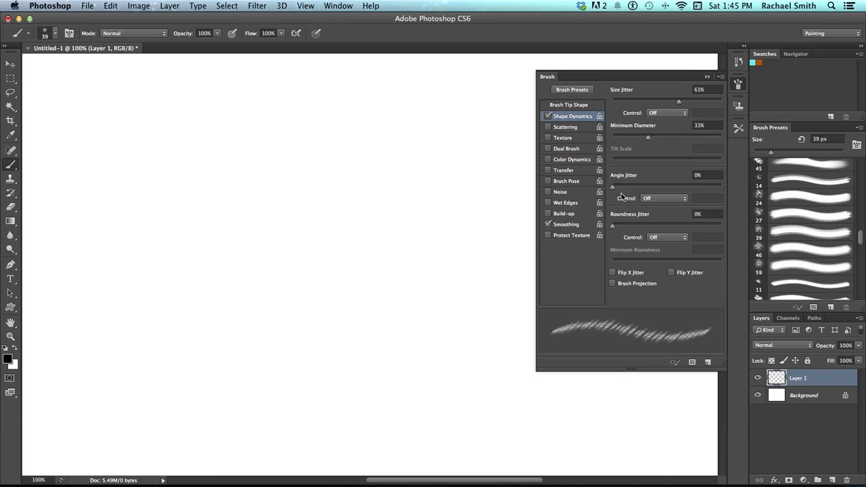
# Paint a wavy test stroke on the canvas with the current brush settings
pyautogui.moveTo(612, 188)
pyautogui.mouseDown()
pyautogui.moveTo(674, 193)
pyautogui.moveTo(607, 192)
pyautogui.mouseUp()
pyautogui.click(680, 198)
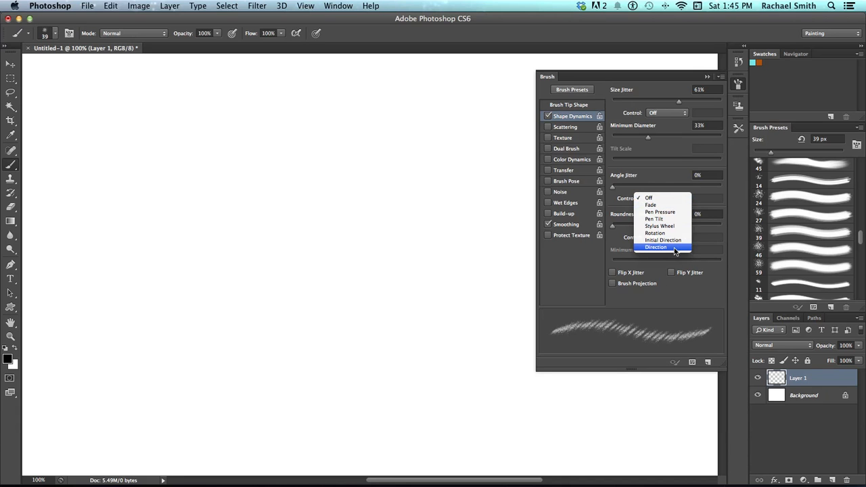
pyautogui.click(576, 238)
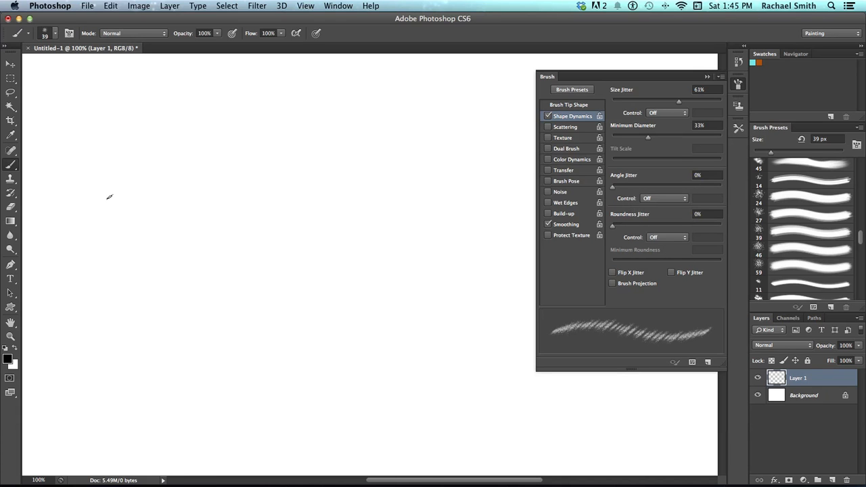
pyautogui.moveTo(102, 199)
pyautogui.keyDown('ctrl'); pyautogui.keyDown('alt'); pyautogui.mouseDown()
pyautogui.moveTo(143, 198)
pyautogui.moveTo(160, 230)
pyautogui.moveTo(158, 253)
pyautogui.moveTo(104, 320)
pyautogui.moveTo(102, 351)
pyautogui.moveTo(114, 367)
pyautogui.moveTo(173, 382)
pyautogui.moveTo(195, 371)
pyautogui.mouseUp(); pyautogui.keyUp('alt'); pyautogui.keyUp('ctrl')
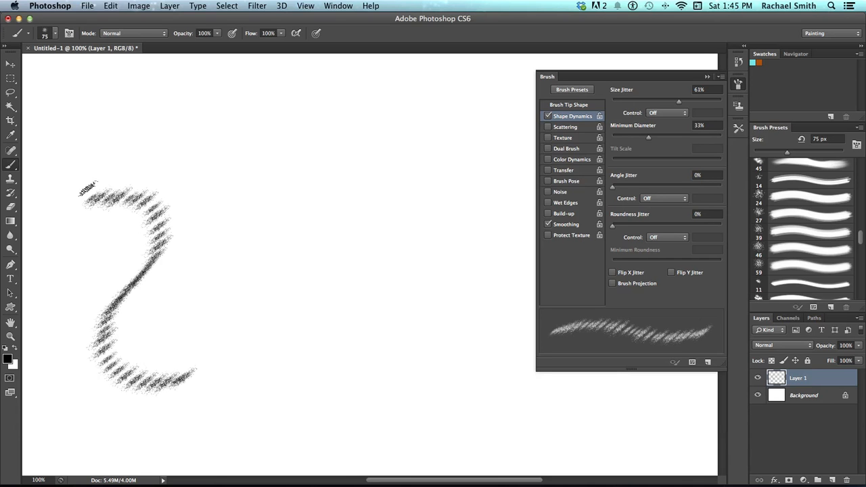
pyautogui.click(211, 396)
# Set the Angle Jitter control to Direction and paint a looping test stroke
pyautogui.click(671, 198)
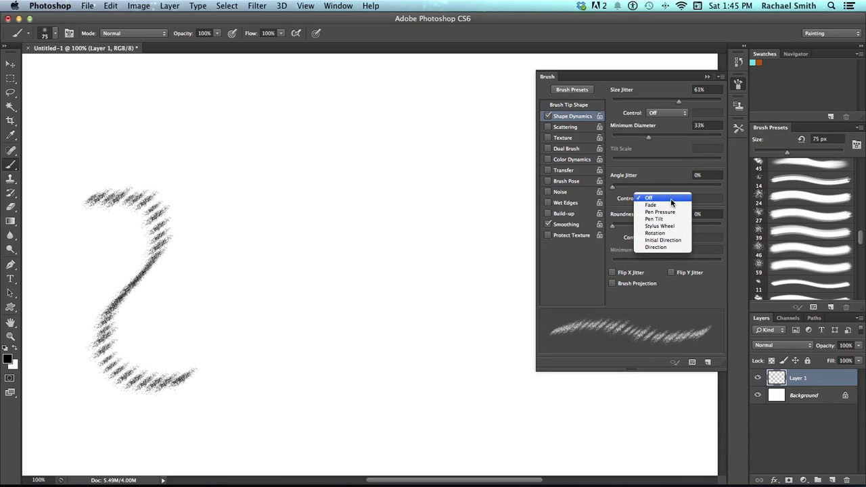
pyautogui.click(677, 248)
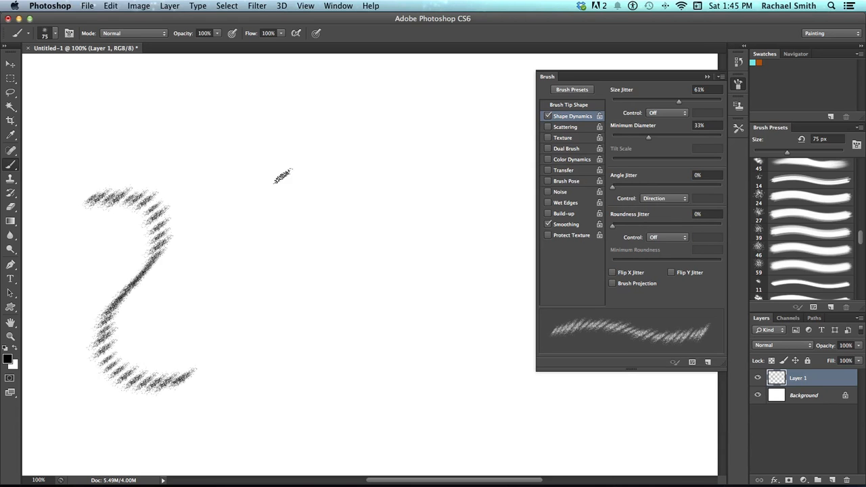
pyautogui.moveTo(196, 172)
pyautogui.mouseDown()
pyautogui.moveTo(247, 187)
pyautogui.moveTo(257, 205)
pyautogui.moveTo(255, 249)
pyautogui.moveTo(214, 319)
pyautogui.moveTo(220, 343)
pyautogui.moveTo(242, 356)
pyautogui.moveTo(283, 352)
pyautogui.moveTo(301, 323)
pyautogui.moveTo(316, 251)
pyautogui.moveTo(358, 243)
pyautogui.moveTo(370, 261)
pyautogui.moveTo(379, 316)
pyautogui.moveTo(330, 388)
pyautogui.moveTo(335, 403)
pyautogui.moveTo(399, 401)
pyautogui.moveTo(419, 321)
pyautogui.moveTo(438, 318)
pyautogui.moveTo(467, 330)
pyautogui.mouseUp()
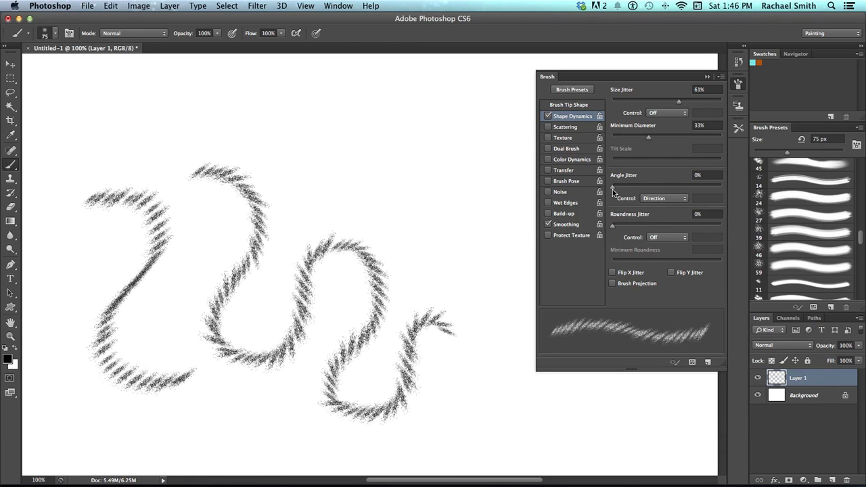
pyautogui.click(656, 199)
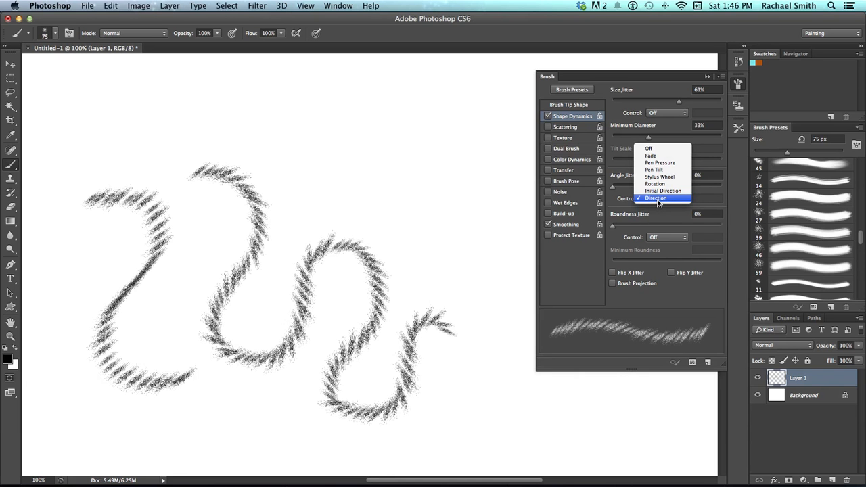
pyautogui.click(656, 199)
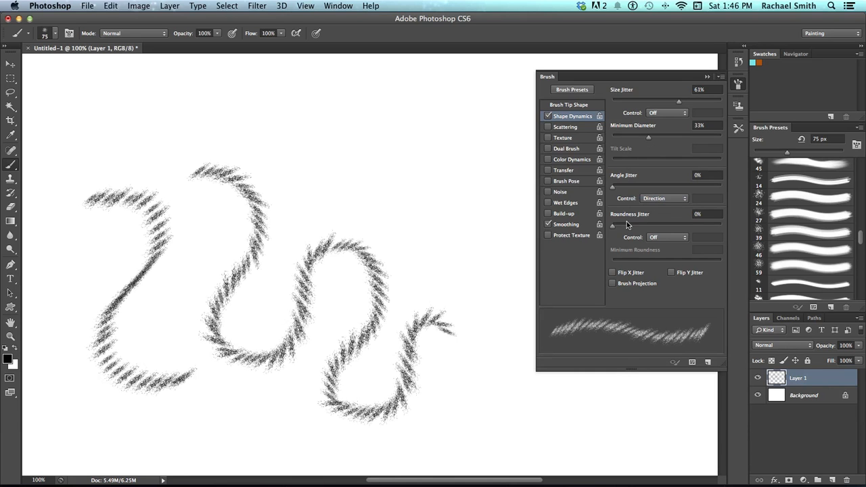
pyautogui.moveTo(613, 227)
pyautogui.mouseDown()
pyautogui.moveTo(659, 226)
pyautogui.moveTo(602, 231)
pyautogui.mouseUp()
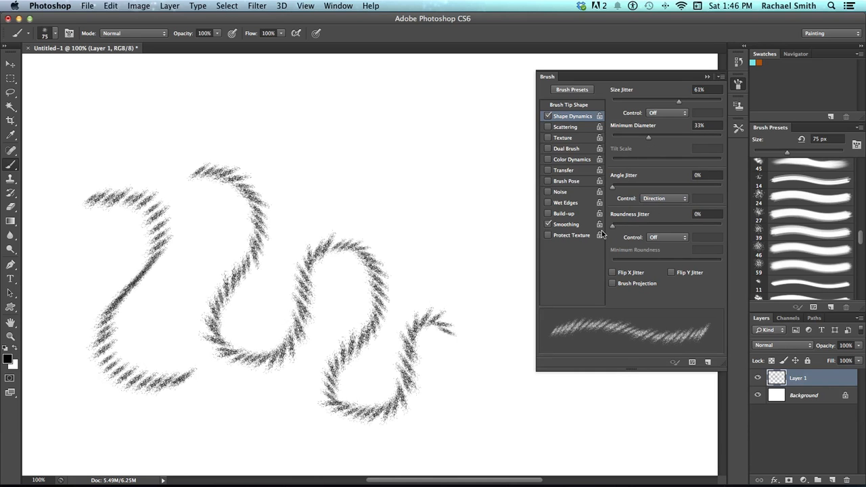
pyautogui.click(619, 274)
pyautogui.click(676, 274)
pyautogui.click(676, 274)
pyautogui.click(613, 273)
pyautogui.moveTo(313, 183); pyautogui.dragTo(297, 194)
pyautogui.click(721, 78)
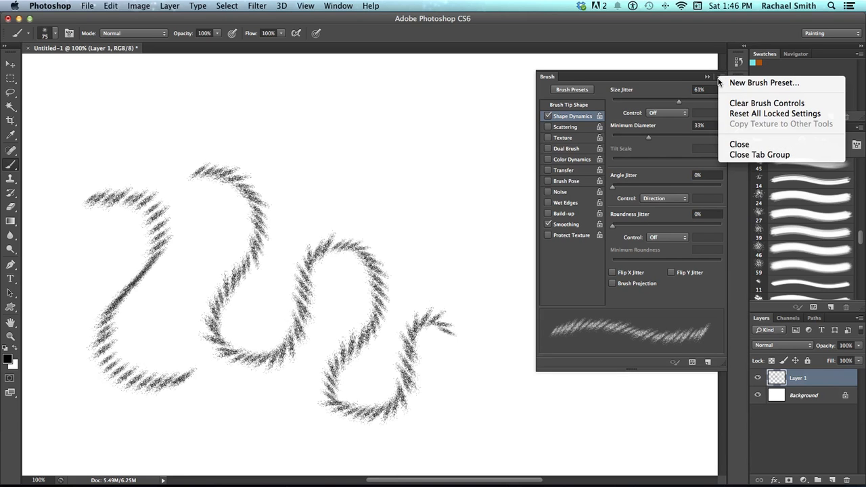
pyautogui.click(683, 77)
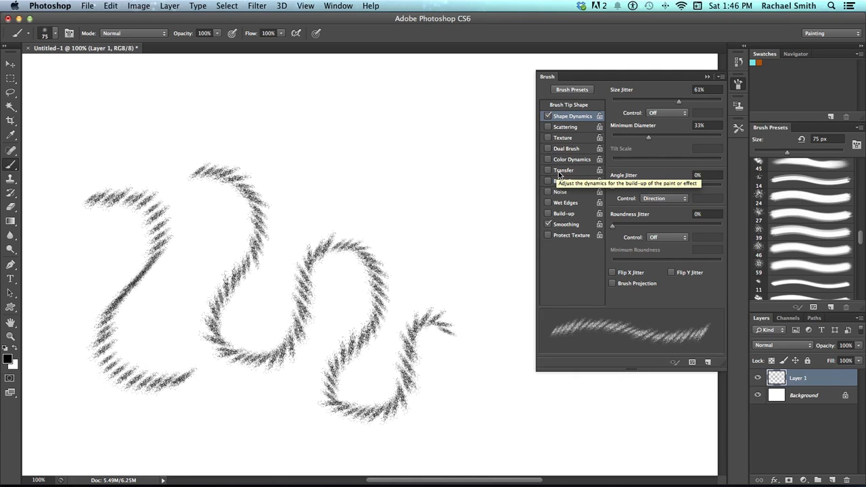
# Delete all the painted strokes from the layer
pyautogui.press('Delete')
pyautogui.press('super+alt+shift+n')
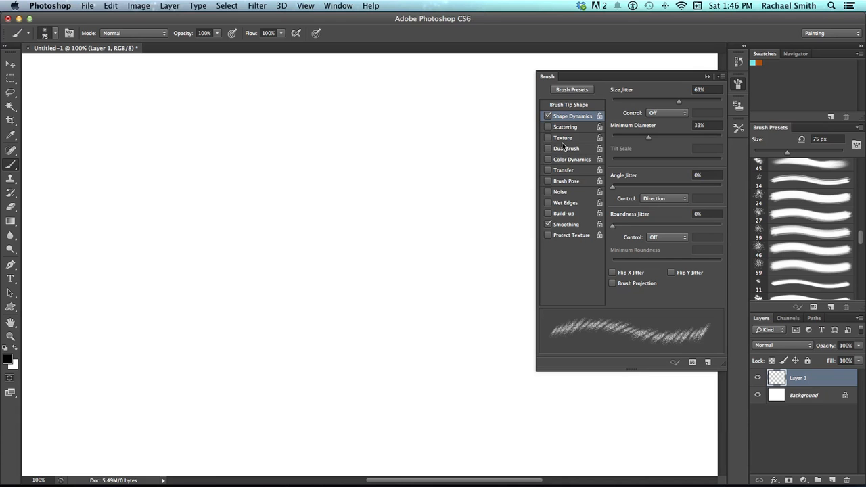
# Open the brush tip shape settings and set the spacing to 7%
pyautogui.click(565, 107)
pyautogui.moveTo(626, 279); pyautogui.dragTo(616, 280)
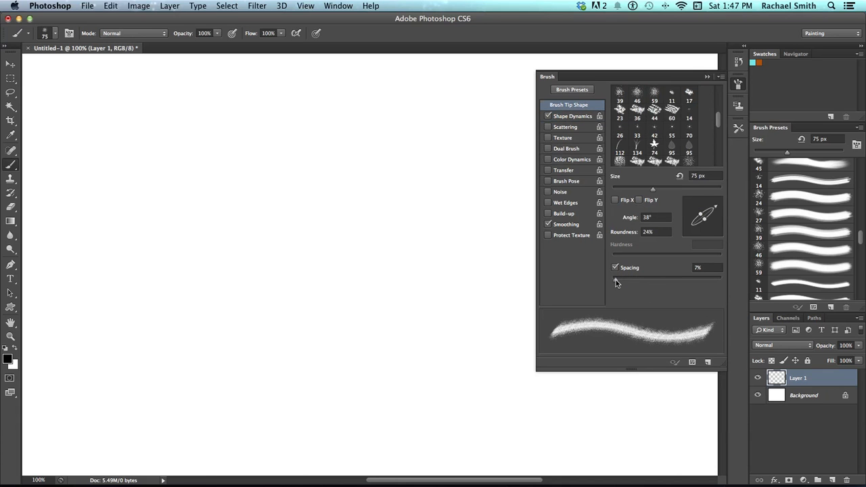
# Turn on Transfer dynamics for the brush, keeping Opacity Jitter at 0%
pyautogui.click(562, 170)
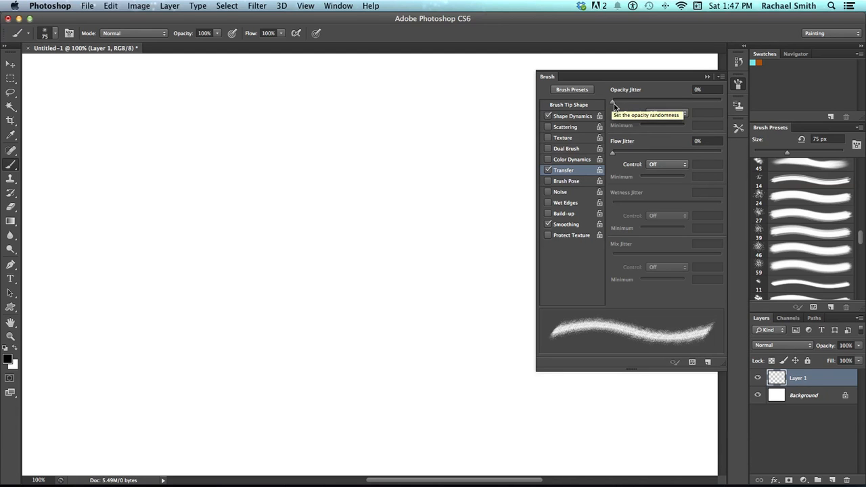
pyautogui.moveTo(613, 103); pyautogui.dragTo(685, 106)
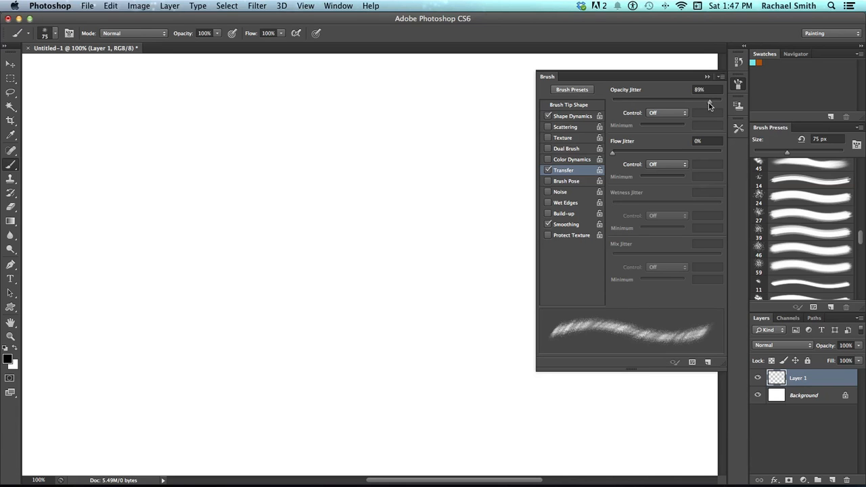
pyautogui.moveTo(707, 101); pyautogui.dragTo(607, 100)
pyautogui.click(651, 114)
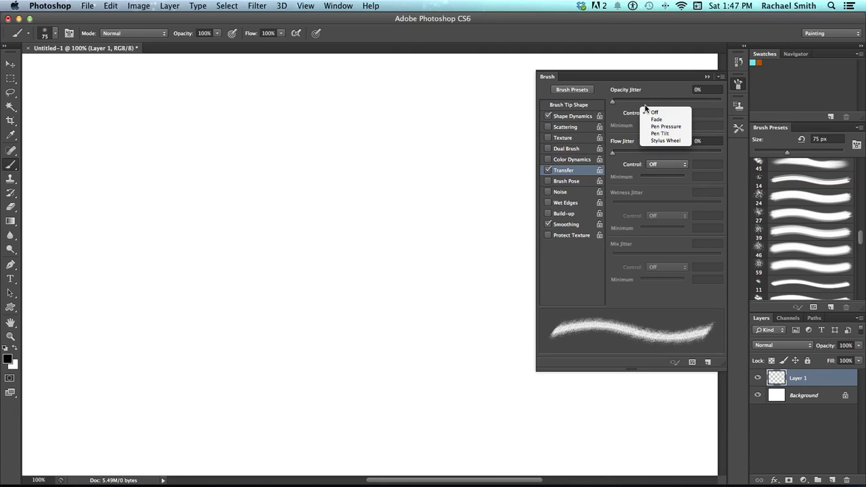
pyautogui.click(654, 113)
# Paint a quick test stroke and undo it
pyautogui.moveTo(325, 115); pyautogui.dragTo(344, 104)
pyautogui.press('super+z')
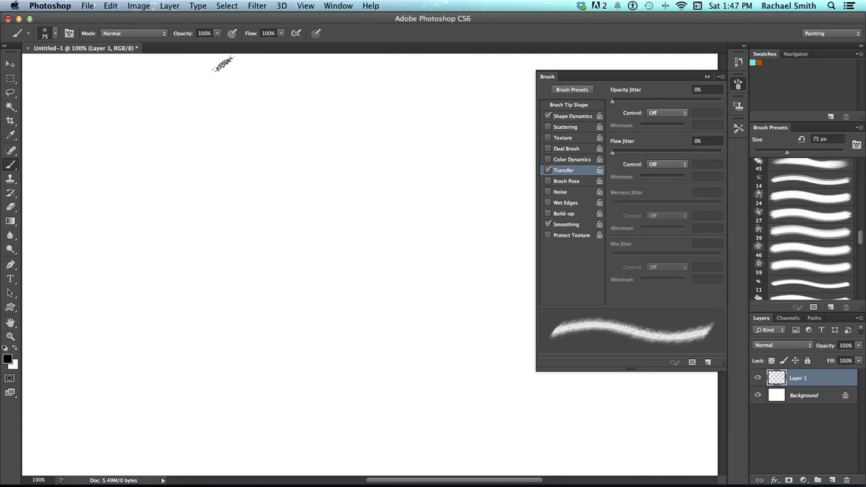
pyautogui.click(232, 33)
# Set Flow Jitter to 55% and Opacity Jitter to 52%, then test with a stroke and undo it
pyautogui.moveTo(631, 157)
pyautogui.mouseDown()
pyautogui.moveTo(699, 168)
pyautogui.moveTo(606, 162)
pyautogui.moveTo(668, 159)
pyautogui.mouseUp()
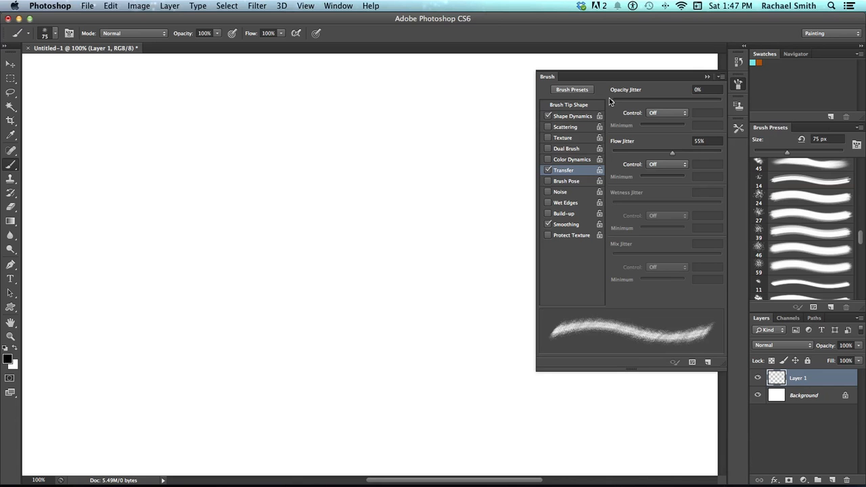
pyautogui.moveTo(614, 103); pyautogui.dragTo(669, 101)
pyautogui.moveTo(180, 111)
pyautogui.mouseDown()
pyautogui.moveTo(318, 184)
pyautogui.moveTo(404, 214)
pyautogui.moveTo(141, 248)
pyautogui.moveTo(345, 303)
pyautogui.moveTo(306, 371)
pyautogui.moveTo(342, 387)
pyautogui.mouseUp()
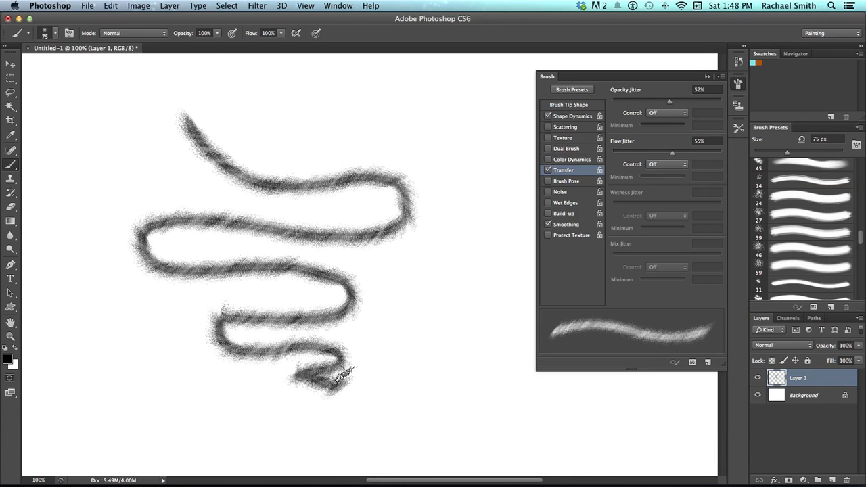
pyautogui.press('super+z')
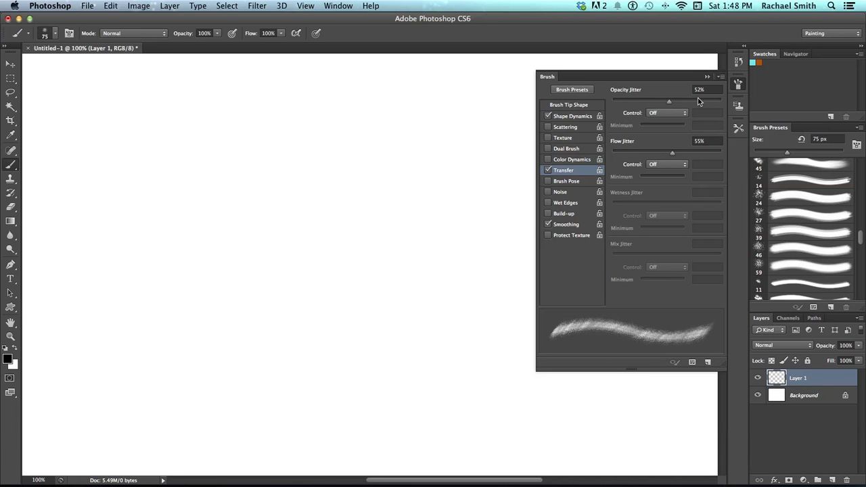
# Save the current settings as a new brush preset named Example Brush
pyautogui.click(721, 77)
pyautogui.click(745, 80)
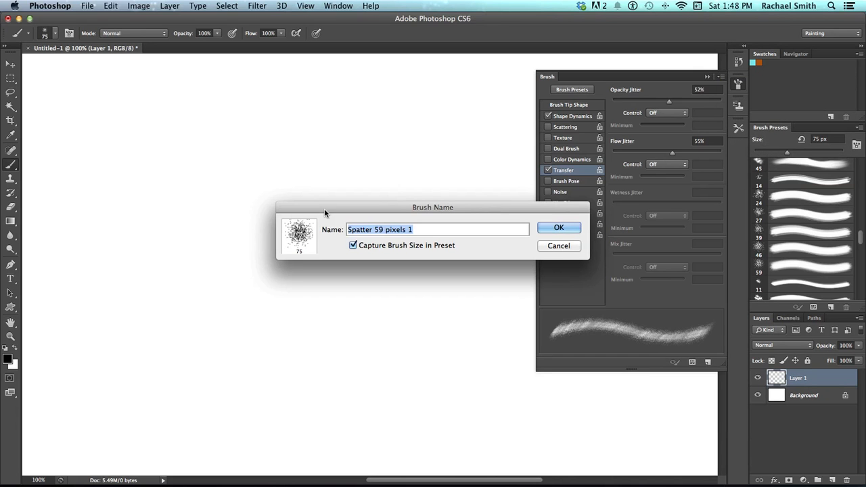
pyautogui.write('Example Brush')
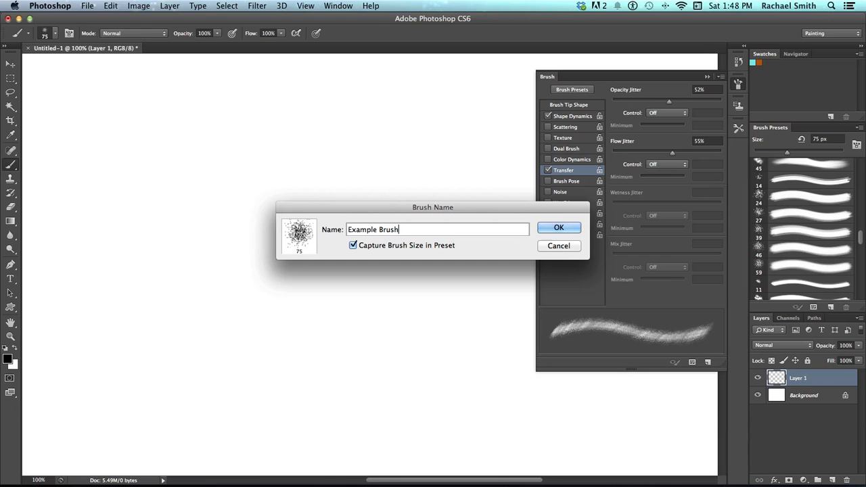
pyautogui.click(559, 228)
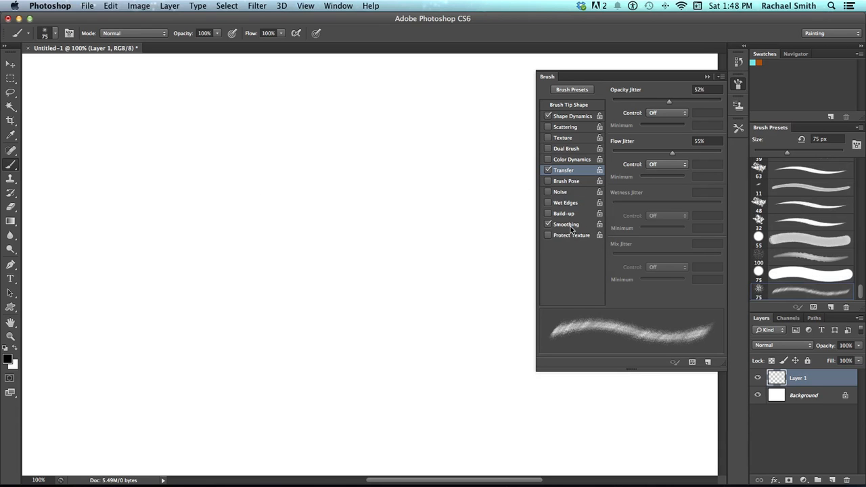